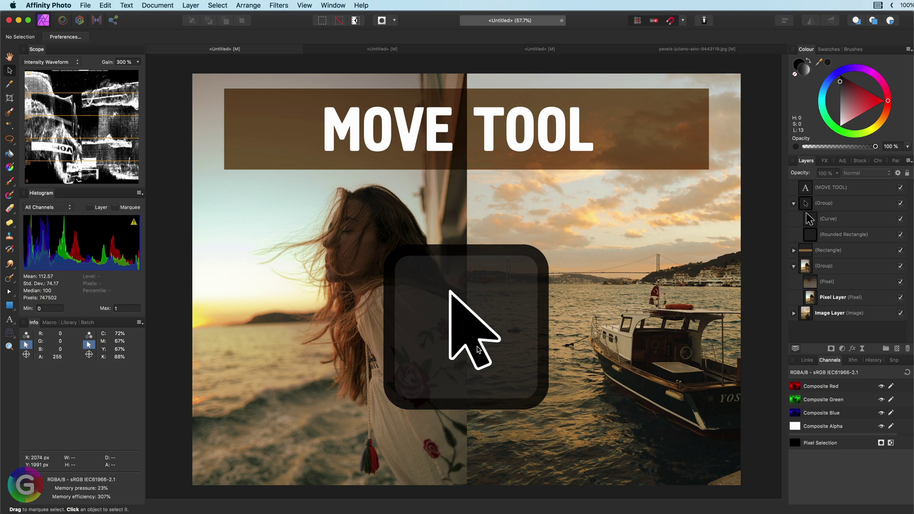
Select the cursor icon group, the MOVE TOOL title, the portrait group and the boat image one after another on the canvas.
{"action": "left_click", "coordinate": [476, 339]}
{"action": "left_click", "coordinate": [512, 126]}
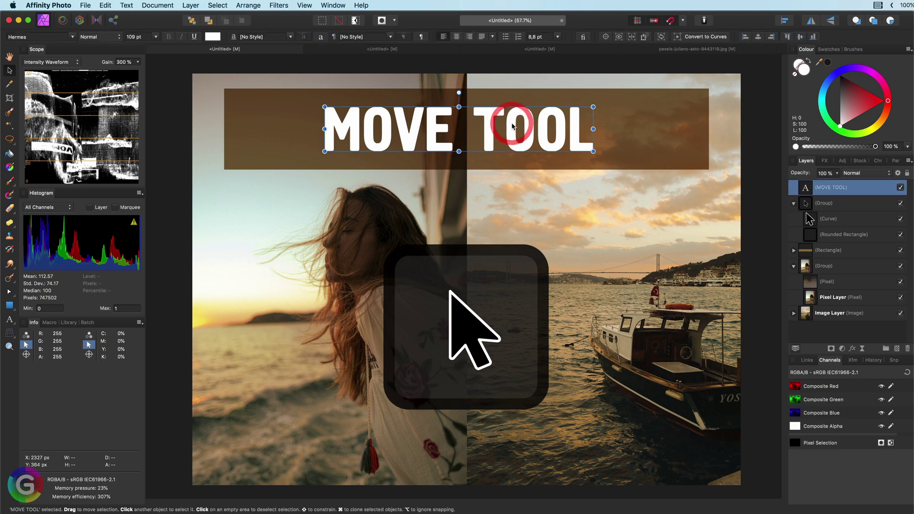
{"action": "left_click", "coordinate": [349, 243]}
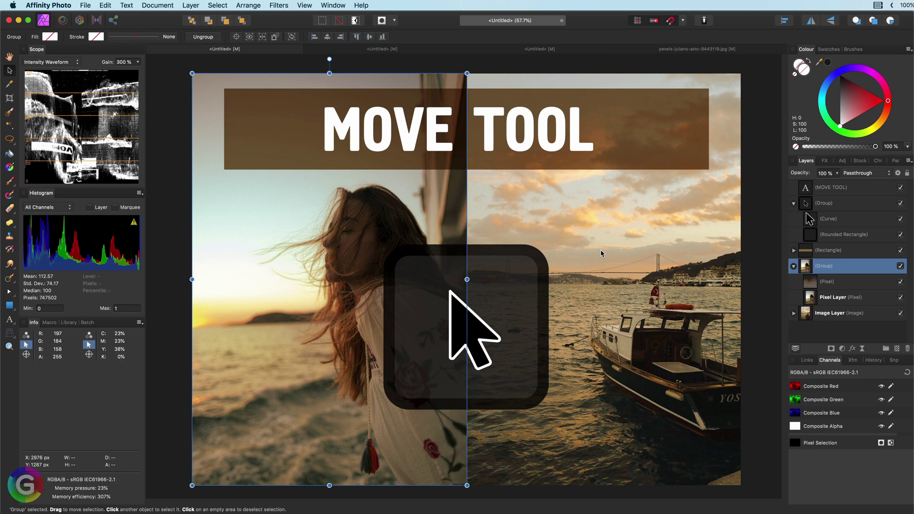
{"action": "left_click", "coordinate": [601, 251]}
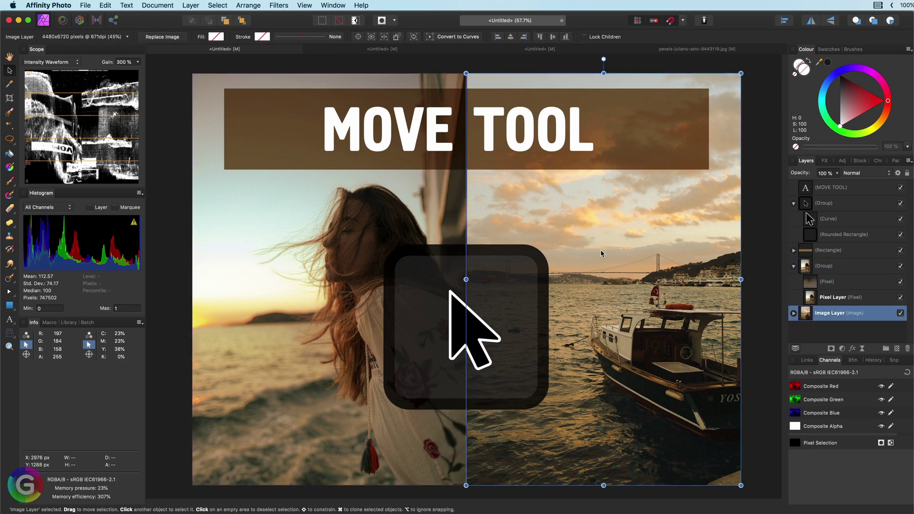
Clear the selection and marquee-select the MOVE TOOL title and the cursor icon group from outside the canvas's upper-left corner.
{"action": "left_click", "coordinate": [171, 72]}
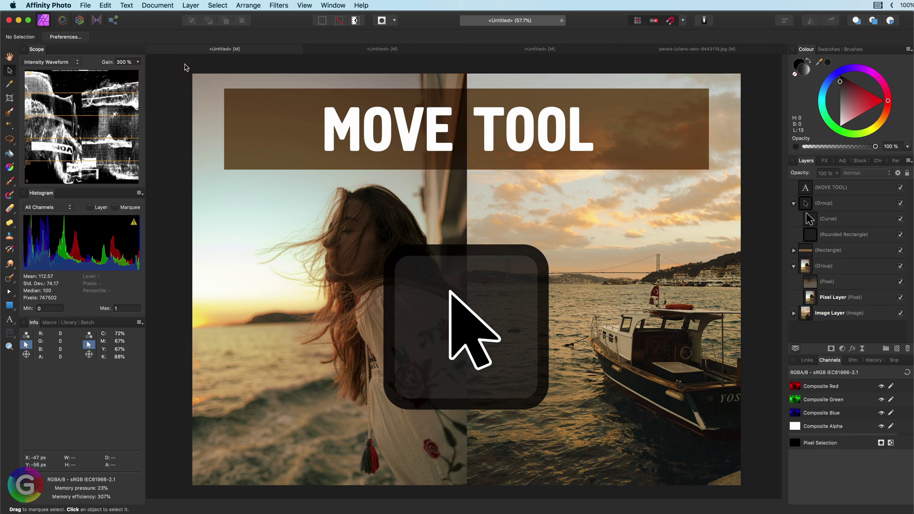
{"action": "left_click_drag", "start_coordinate": [182, 66], "coordinate": [624, 431]}
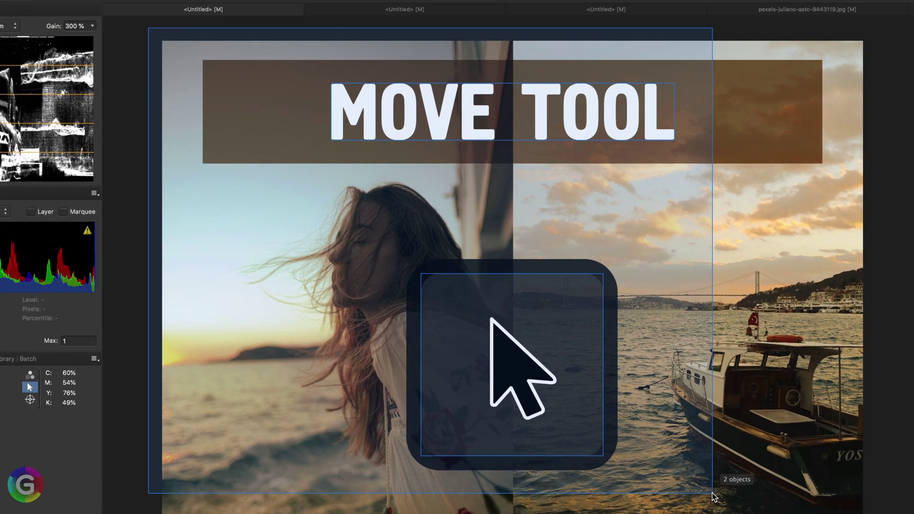
{"action": "left_click_drag", "start_coordinate": [714, 498], "coordinate": [714, 498]}
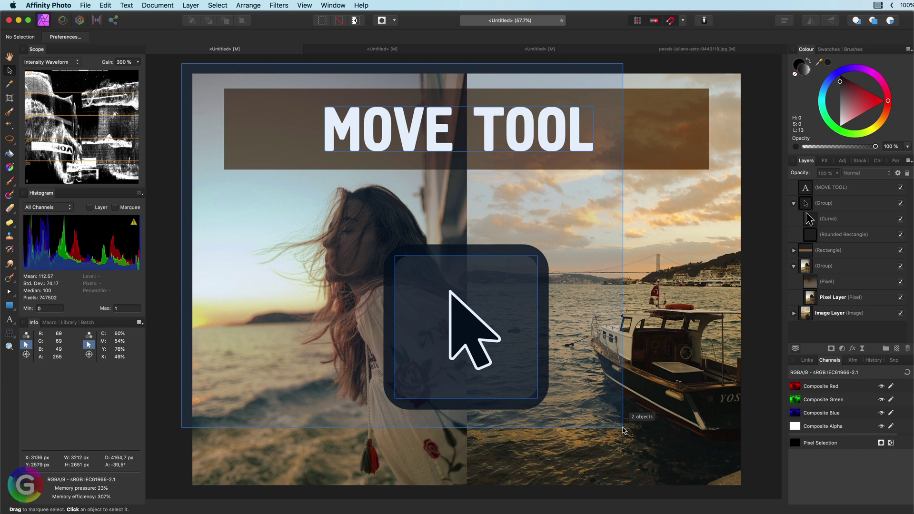
{"action": "left_click_drag", "start_coordinate": [623, 430], "coordinate": [624, 430]}
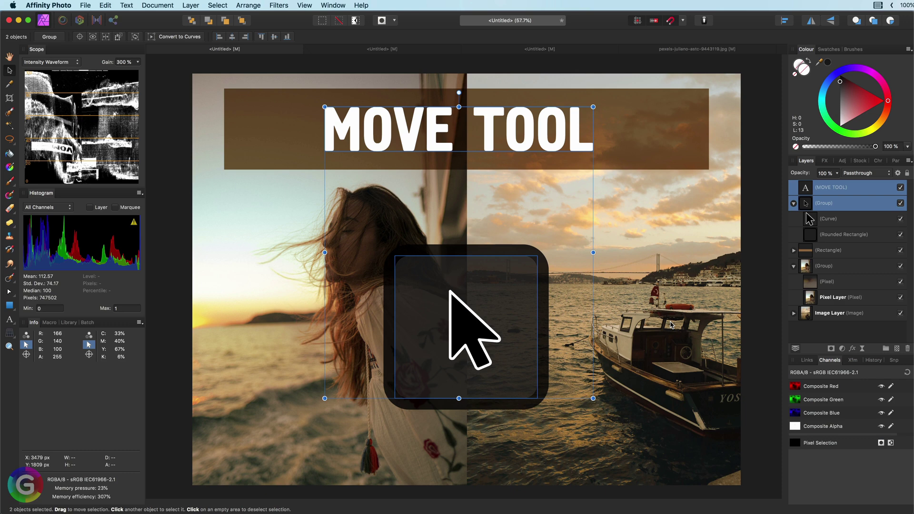
Select the banner rectangle, MOVE TOOL title and cursor icon group together, and remove the rectangle and title from that selection.
{"action": "left_click", "coordinate": [310, 132]}
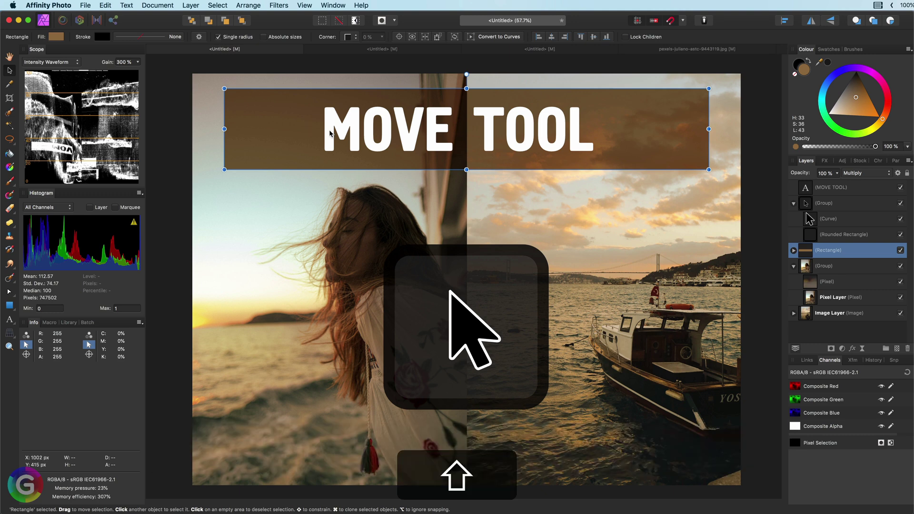
{"action": "left_click", "coordinate": [330, 133], "text": "shift"}
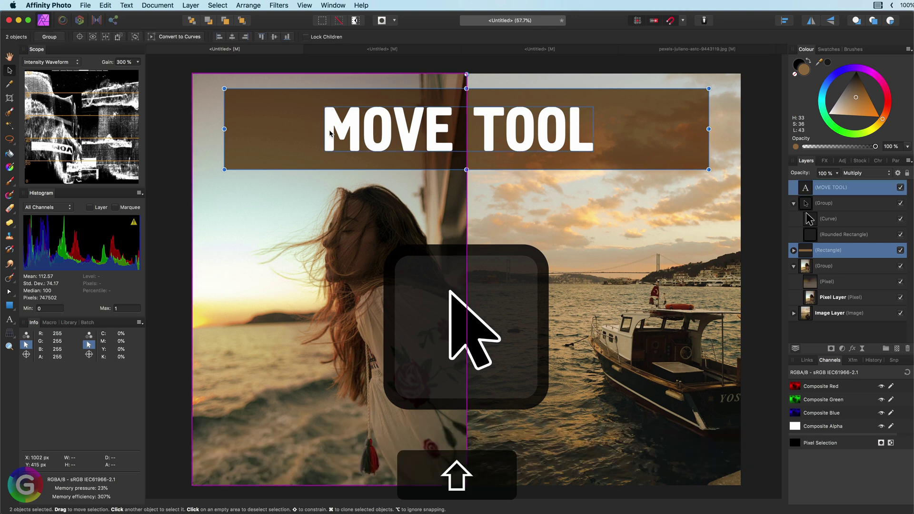
{"action": "left_click", "coordinate": [492, 273], "text": "shift"}
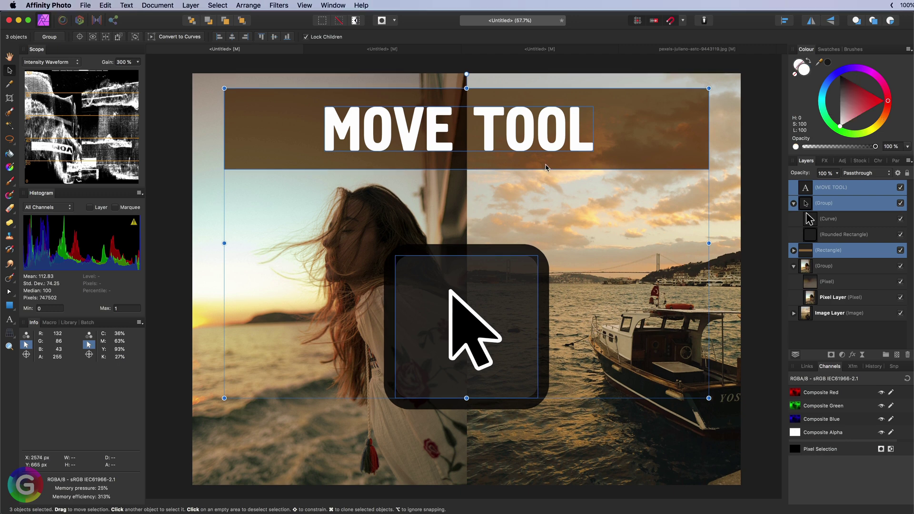
{"action": "left_click", "coordinate": [546, 168], "text": "shift"}
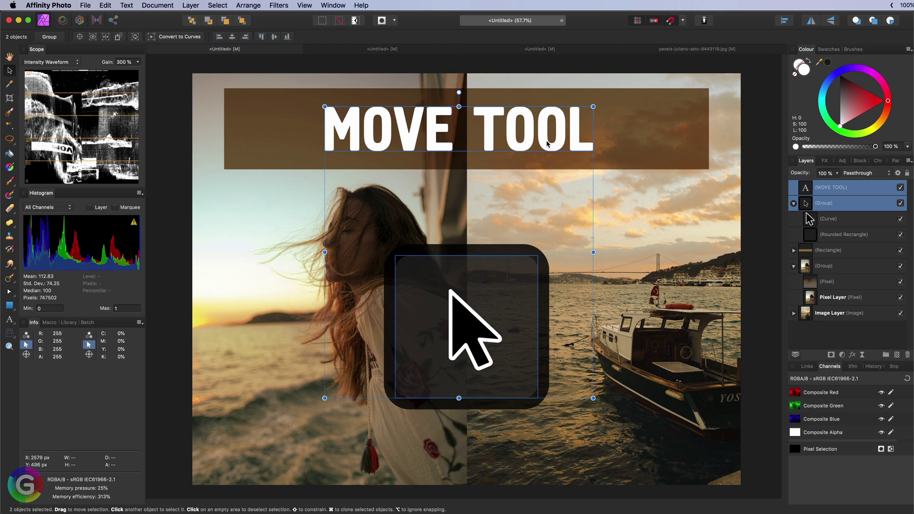
{"action": "left_click", "coordinate": [547, 142], "text": "shift"}
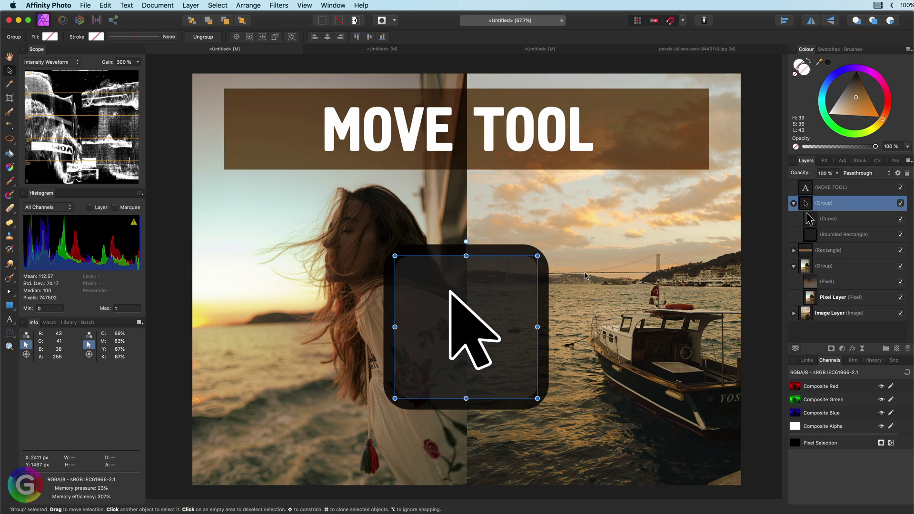
Select the portrait group and the MOVE TOOL text in the layer stack, and paste the red, blue and green squares above the text.
{"action": "left_click", "coordinate": [826, 268]}
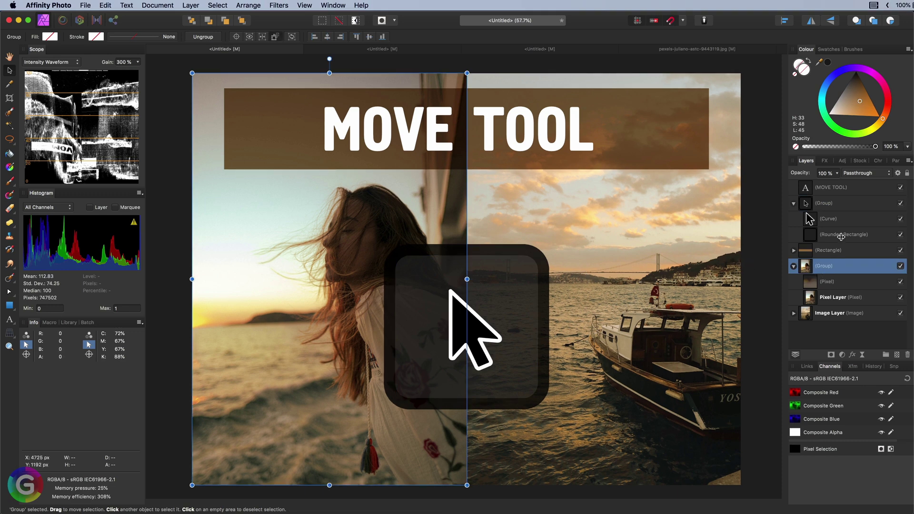
{"action": "left_click", "coordinate": [837, 190]}
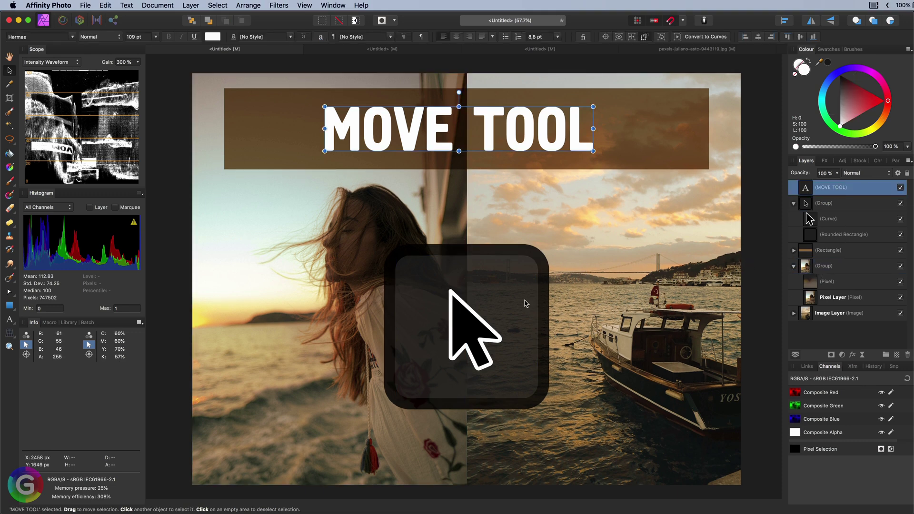
{"action": "key", "text": "super+v"}
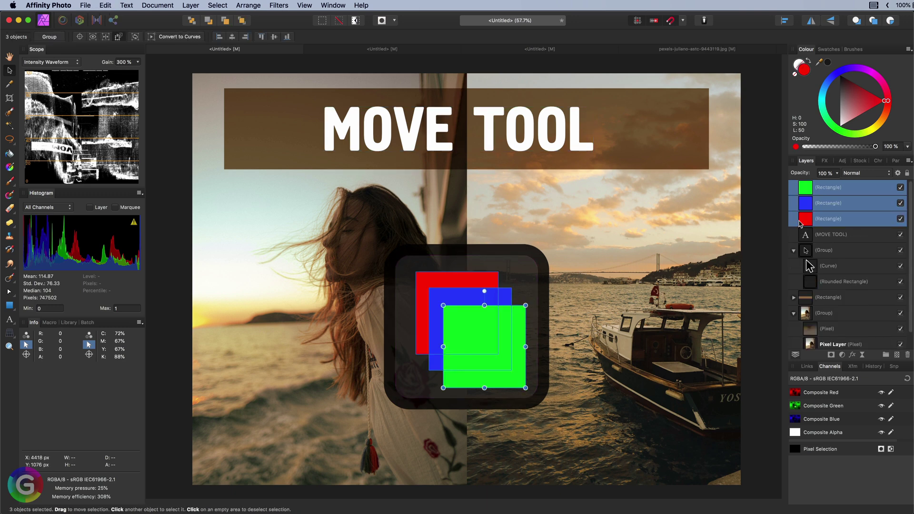
Select the green square and cycle the selection repeatedly through the objects stacked beneath it at the same point.
{"action": "left_click", "coordinate": [501, 314]}
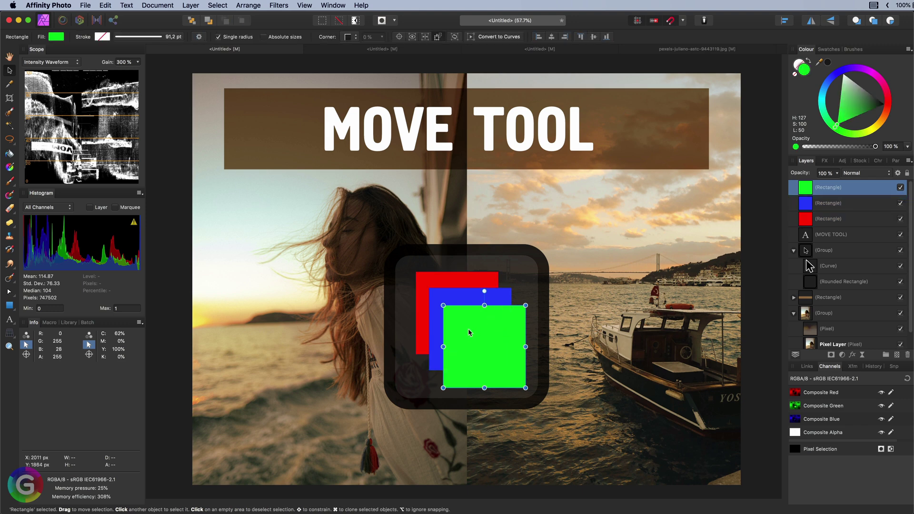
{"action": "key", "text": "alt"}
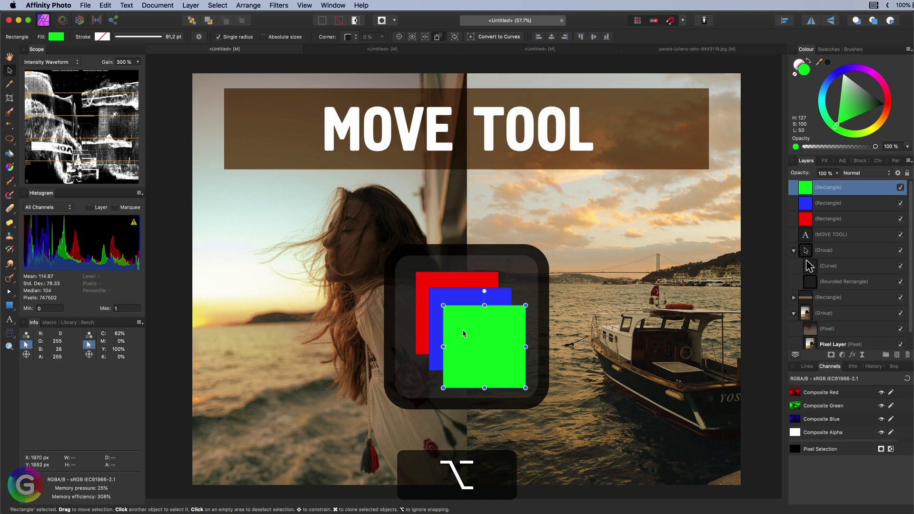
{"action": "left_click", "coordinate": [451, 330], "text": "alt"}
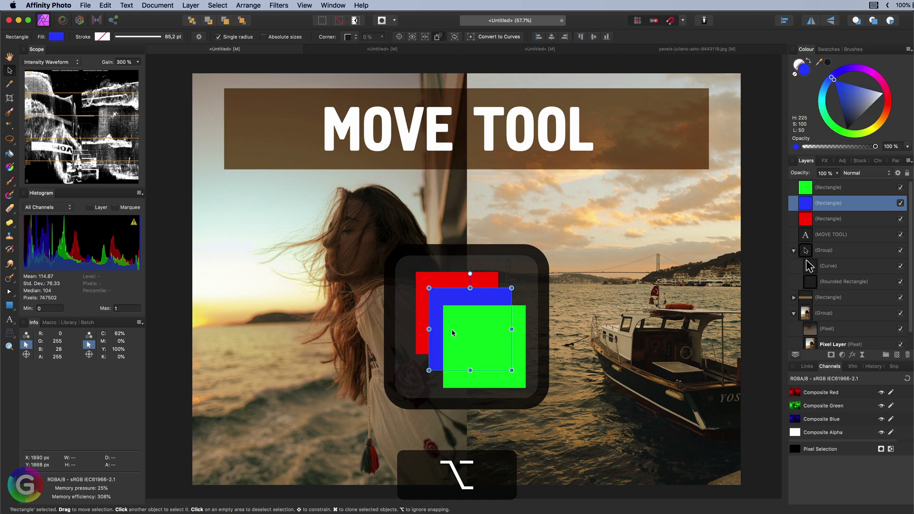
{"action": "left_click", "coordinate": [452, 332], "text": "alt"}
{"action": "left_click", "coordinate": [452, 332], "text": "alt"}
{"action": "left_click", "coordinate": [452, 333], "text": "alt"}
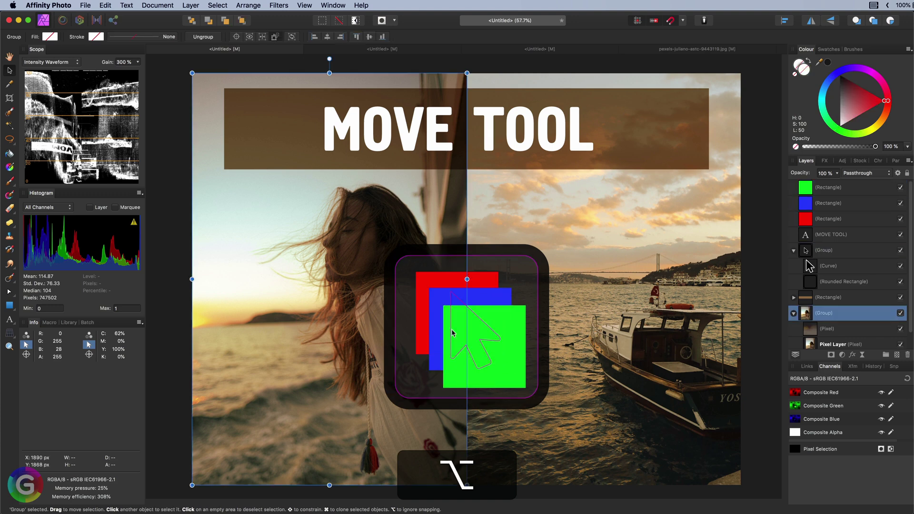
{"action": "left_click", "coordinate": [452, 333], "text": "alt"}
{"action": "left_click", "coordinate": [451, 332], "text": "alt"}
{"action": "left_click", "coordinate": [452, 332], "text": "alt"}
{"action": "left_click", "coordinate": [452, 332], "text": "alt"}
{"action": "left_click", "coordinate": [452, 332], "text": "alt"}
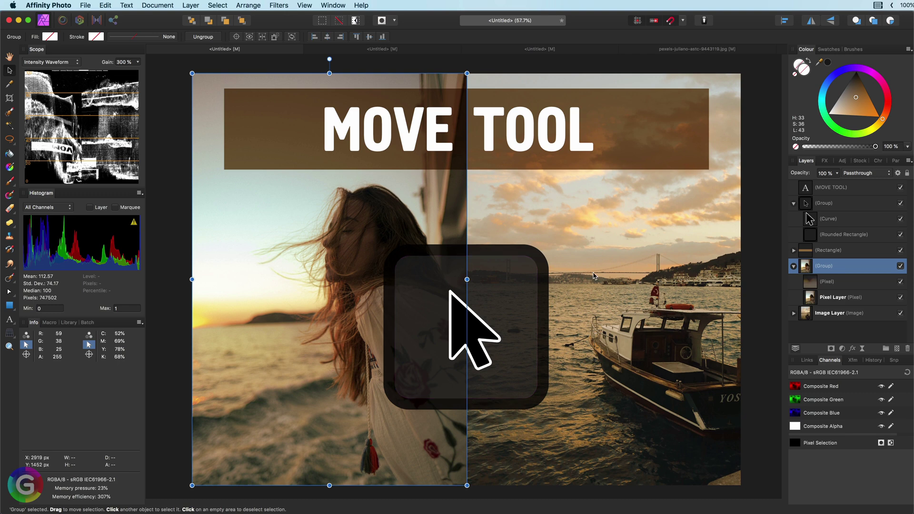
Expand the boat's Image Layer and select its nested Curves Adjustment by choosing from the objects under the pointer.
{"action": "left_click", "coordinate": [593, 276]}
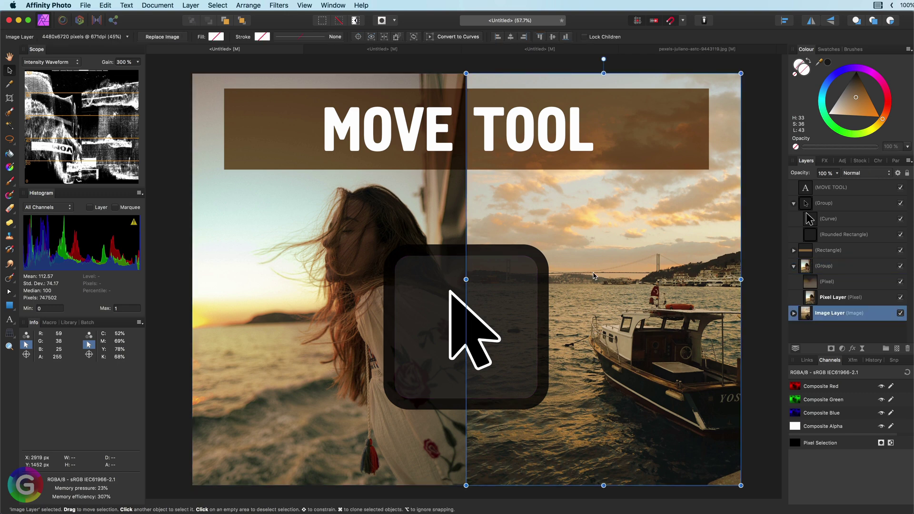
{"action": "left_click", "coordinate": [793, 313]}
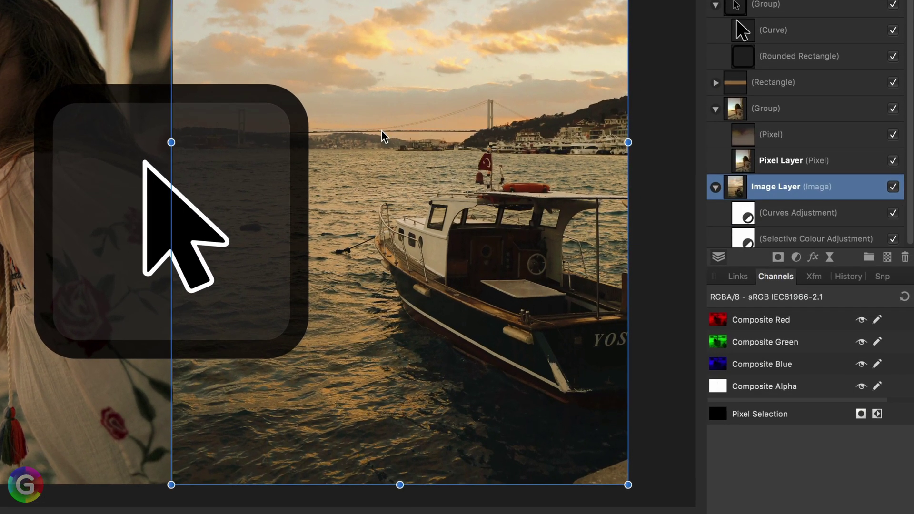
{"action": "key", "text": "super"}
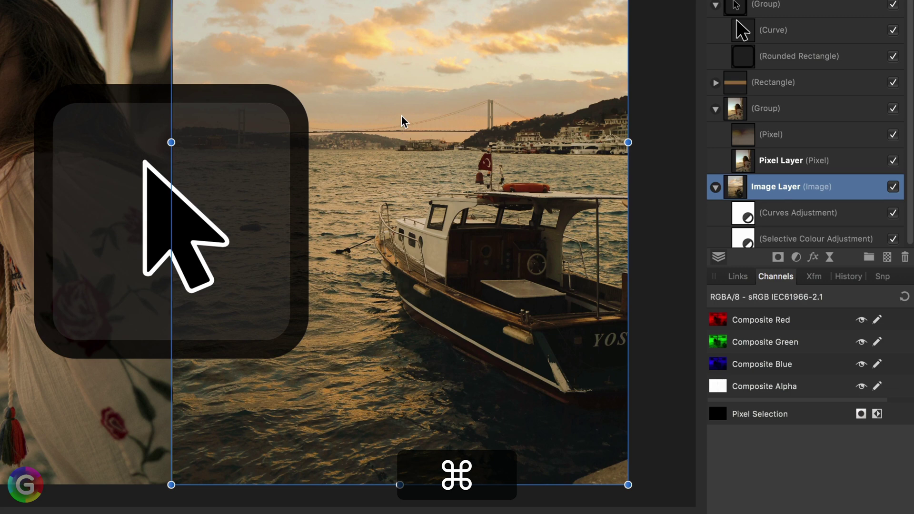
{"action": "left_click", "coordinate": [379, 76], "text": "ctrl+super"}
{"action": "mouse_move", "coordinate": [421, 77]}
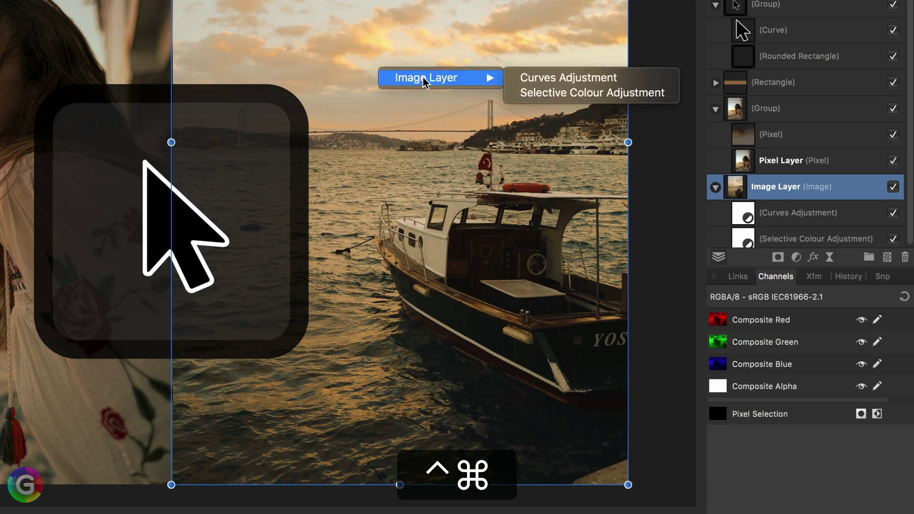
{"action": "left_click", "coordinate": [550, 77]}
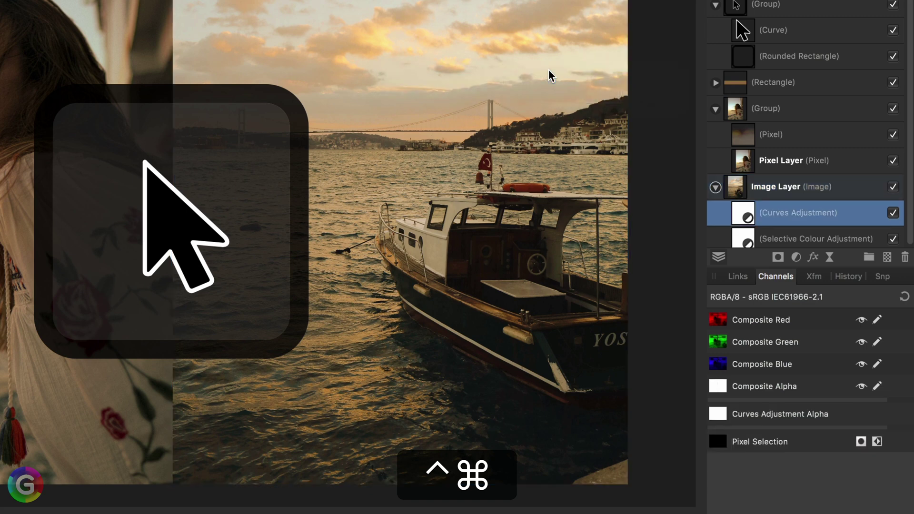
Select the cursor icon group and choose its nested arrow Curve from the list of objects under the pointer.
{"action": "left_click", "coordinate": [177, 201]}
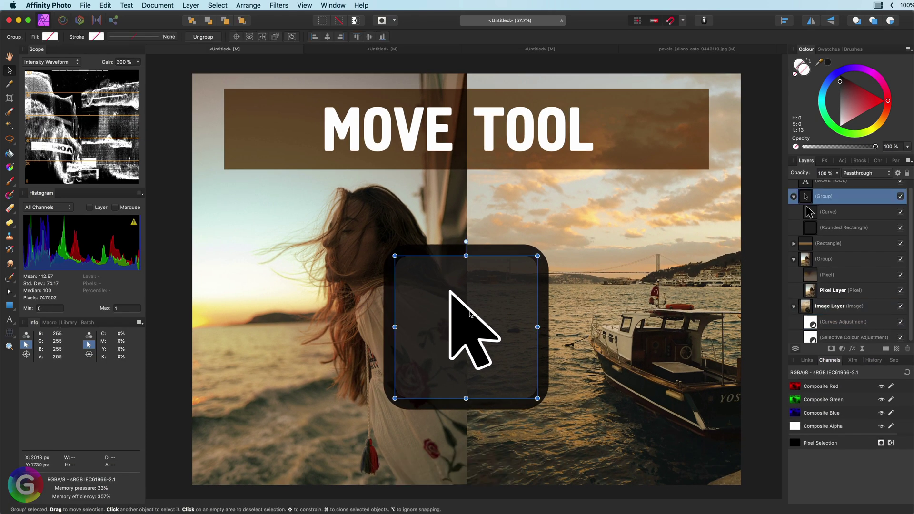
{"action": "left_click", "coordinate": [500, 263], "text": "ctrl+super"}
{"action": "mouse_move", "coordinate": [504, 267]}
{"action": "left_click", "coordinate": [579, 267]}
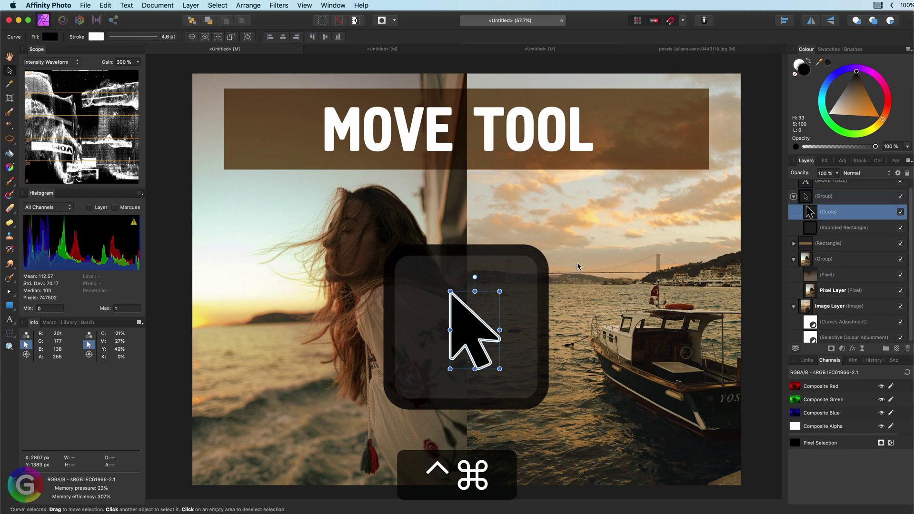
Select the nested arrow Curve twice, first by direct child selection and again by drilling into the reselected cursor icon group.
{"action": "left_click", "coordinate": [468, 317]}
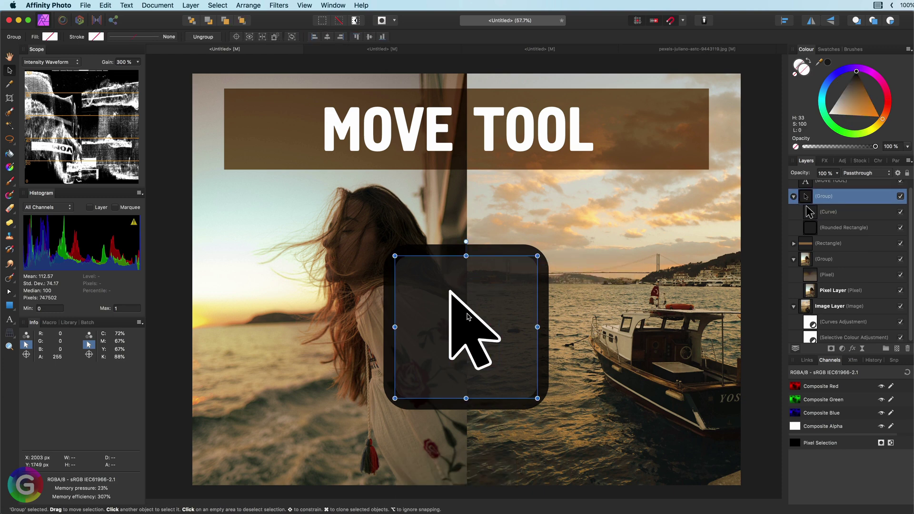
{"action": "left_click", "coordinate": [468, 317], "text": "super"}
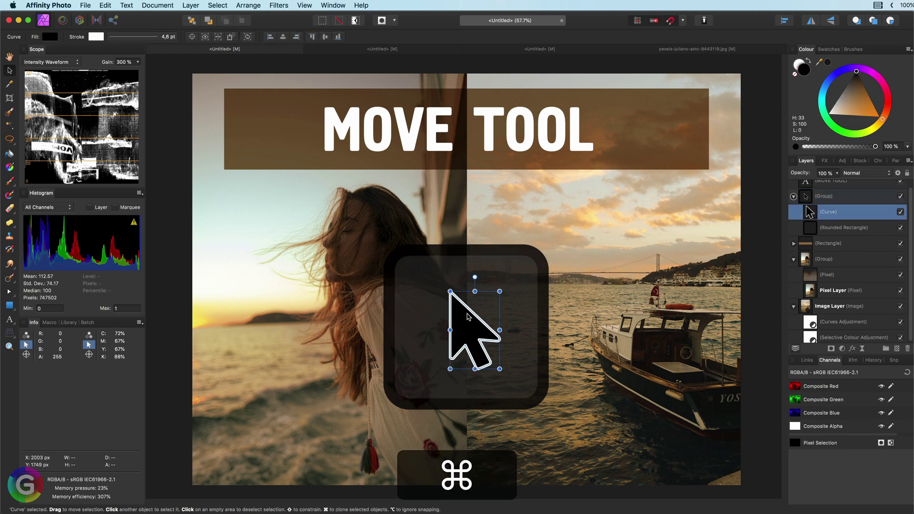
{"action": "left_click", "coordinate": [447, 307]}
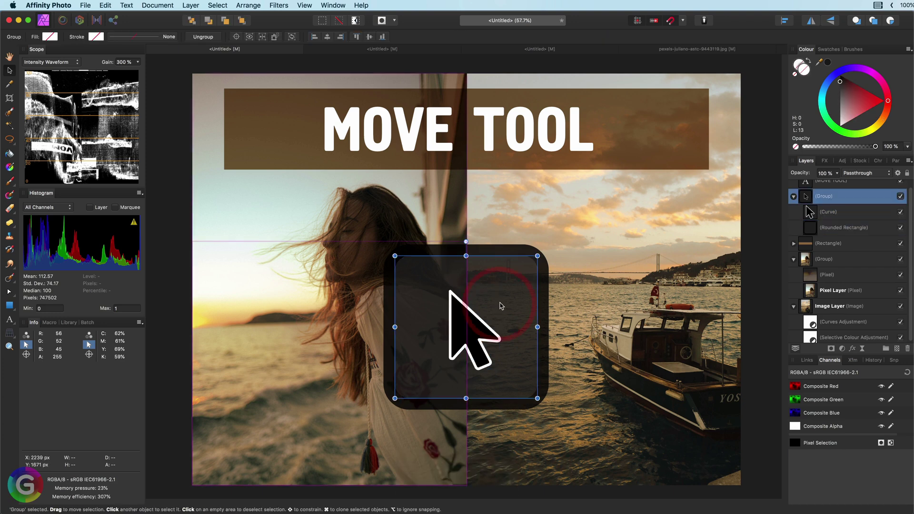
{"action": "left_click", "coordinate": [480, 321]}
{"action": "left_click", "coordinate": [480, 321]}
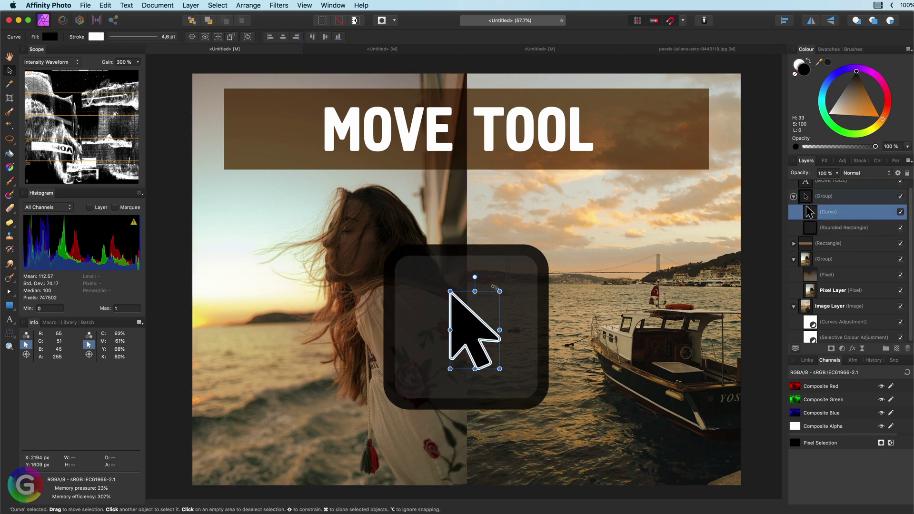
Clear the selection, reselect the whole cursor icon group and move it about 38 px right and 34 px up.
{"action": "key", "text": "super+d"}
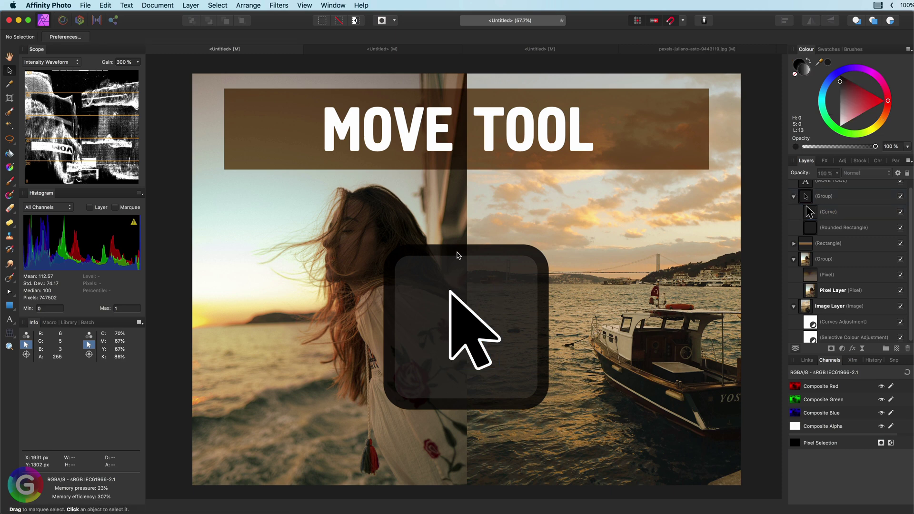
{"action": "left_click", "coordinate": [464, 313]}
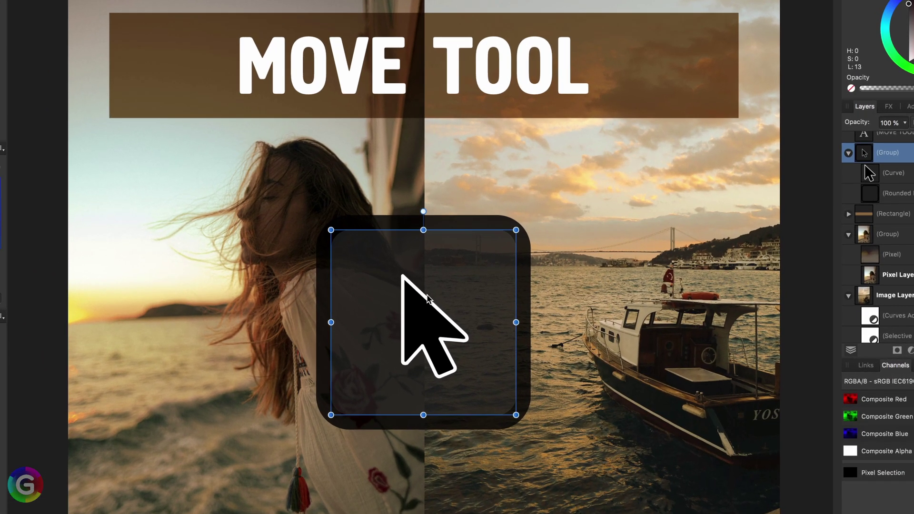
{"action": "key", "text": "super"}
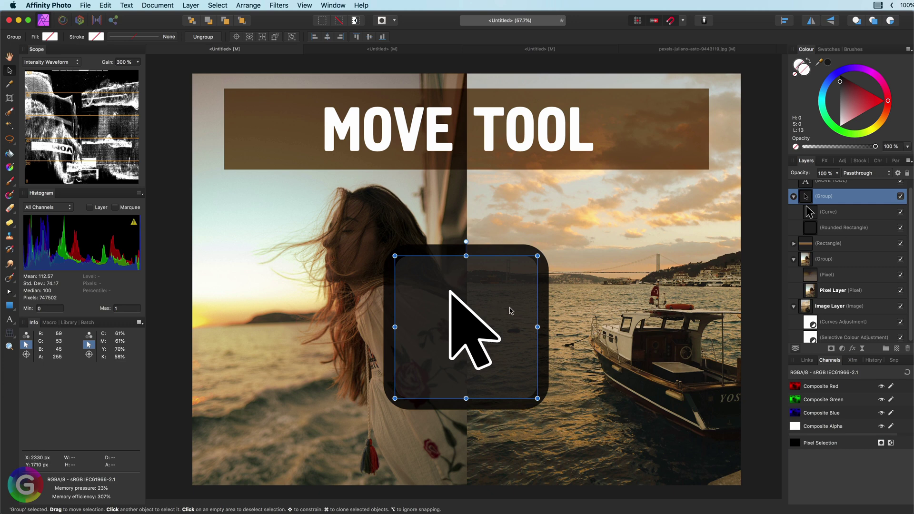
{"action": "mouse_move", "coordinate": [508, 311]}
{"action": "left_mouse_down"}
{"action": "mouse_move", "coordinate": [429, 311]}
{"action": "mouse_move", "coordinate": [626, 306]}
{"action": "mouse_move", "coordinate": [464, 313]}
{"action": "mouse_move", "coordinate": [533, 231]}
{"action": "mouse_move", "coordinate": [619, 324]}
{"action": "mouse_move", "coordinate": [517, 314]}
{"action": "mouse_move", "coordinate": [600, 318]}
{"action": "mouse_move", "coordinate": [557, 293]}
{"action": "mouse_move", "coordinate": [505, 292]}
{"action": "mouse_move", "coordinate": [665, 300]}
{"action": "mouse_move", "coordinate": [359, 309]}
{"action": "mouse_move", "coordinate": [516, 305]}
{"action": "left_mouse_up"}
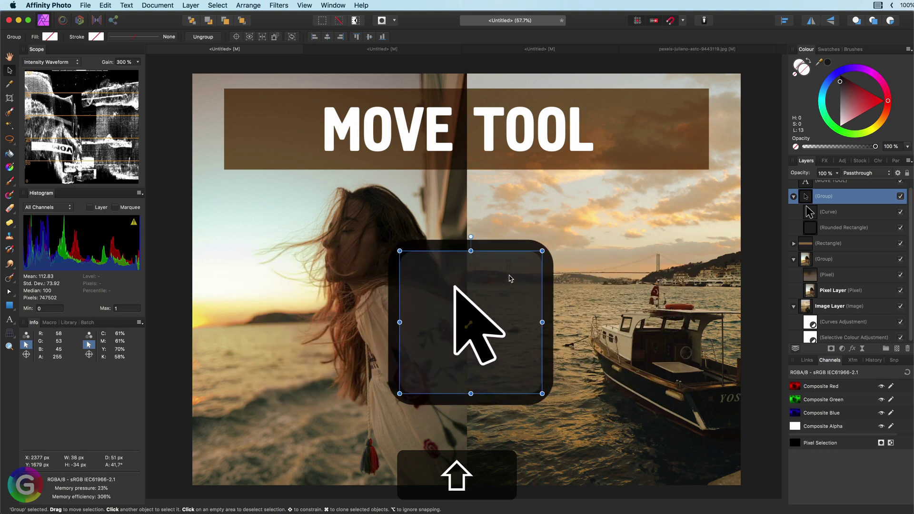
Try moving the cursor icon group straight to the right and cloning it up and to the right, undoing each.
{"action": "mouse_move", "coordinate": [508, 273]}
{"action": "left_mouse_down"}
{"action": "mouse_move", "coordinate": [493, 216]}
{"action": "mouse_move", "coordinate": [490, 286]}
{"action": "mouse_move", "coordinate": [509, 374]}
{"action": "mouse_move", "coordinate": [498, 329]}
{"action": "mouse_move", "coordinate": [453, 372]}
{"action": "mouse_move", "coordinate": [686, 148]}
{"action": "mouse_move", "coordinate": [519, 310]}
{"action": "mouse_move", "coordinate": [536, 281]}
{"action": "mouse_move", "coordinate": [611, 246]}
{"action": "mouse_move", "coordinate": [653, 200]}
{"action": "mouse_move", "coordinate": [665, 203]}
{"action": "mouse_move", "coordinate": [700, 288]}
{"action": "mouse_move", "coordinate": [690, 305]}
{"action": "left_mouse_up"}
{"action": "key", "text": "super+z"}
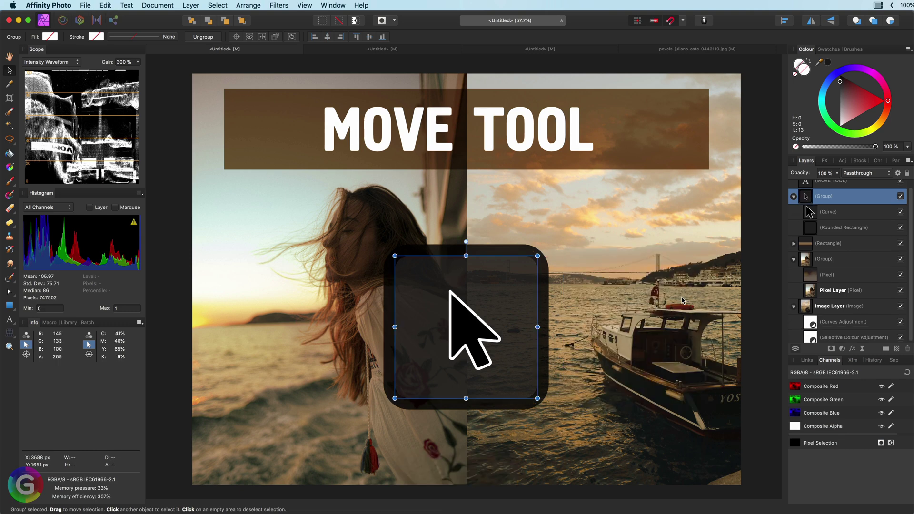
{"action": "left_click_drag", "start_coordinate": [525, 310], "coordinate": [612, 259]}
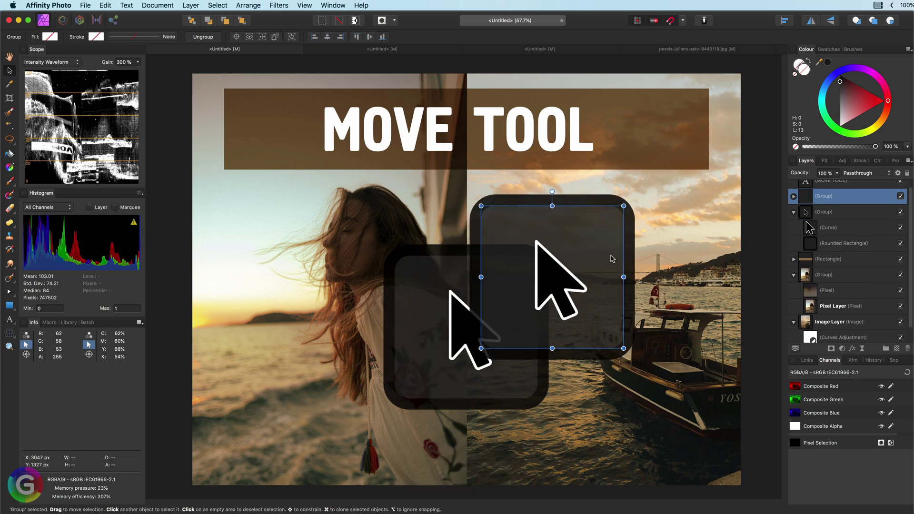
{"action": "key", "text": "super+z"}
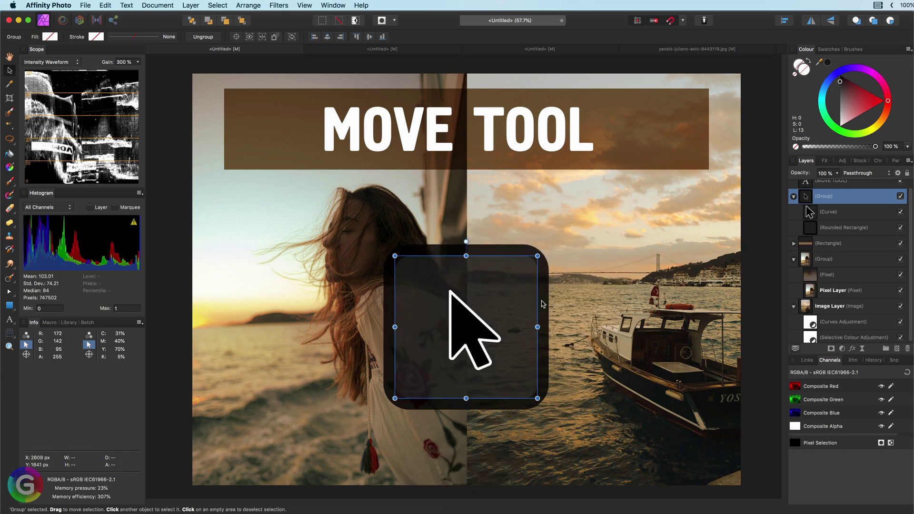
Move the cursor icon group about 514 px left and bring it back to its starting place.
{"action": "left_click_drag", "start_coordinate": [508, 307], "coordinate": [438, 310]}
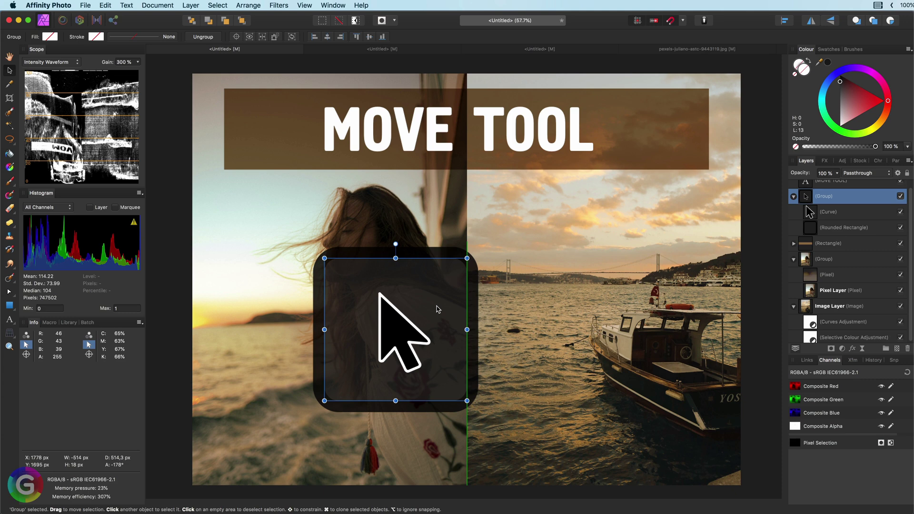
{"action": "left_click_drag", "start_coordinate": [438, 309], "coordinate": [507, 307]}
{"action": "key", "text": "alt"}
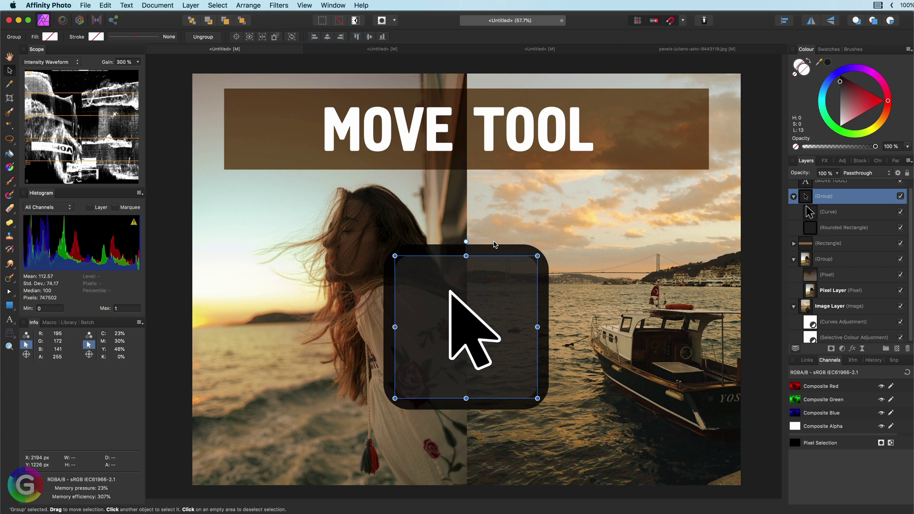
Try resizing the cursor icon group from its corners and its left edge, and undo the size changes.
{"action": "left_click_drag", "start_coordinate": [538, 256], "coordinate": [577, 215]}
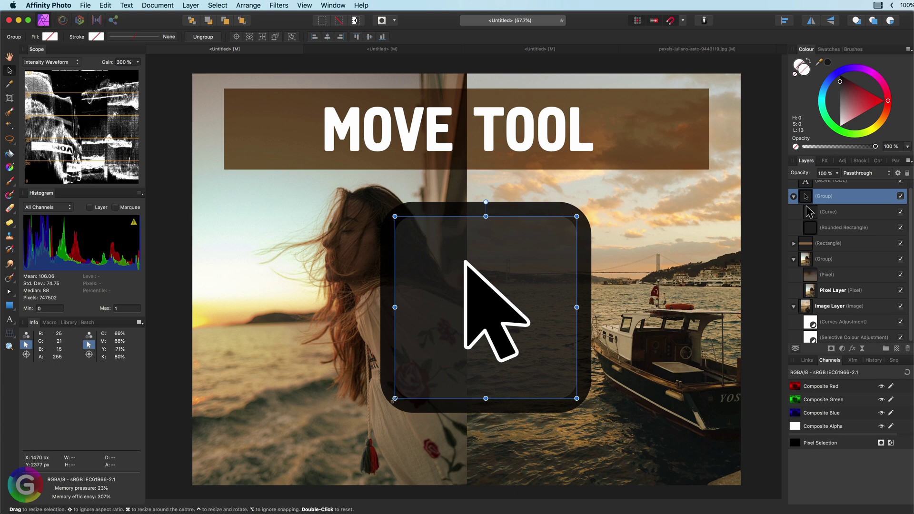
{"action": "left_click_drag", "start_coordinate": [394, 400], "coordinate": [357, 424]}
{"action": "left_click_drag", "start_coordinate": [364, 322], "coordinate": [327, 322]}
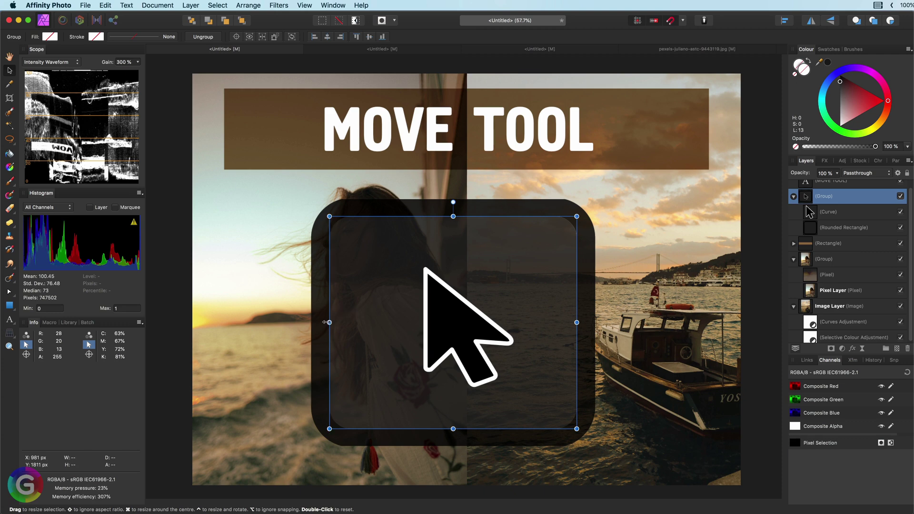
{"action": "key", "text": "super+z"}
{"action": "key", "text": "super+z"}
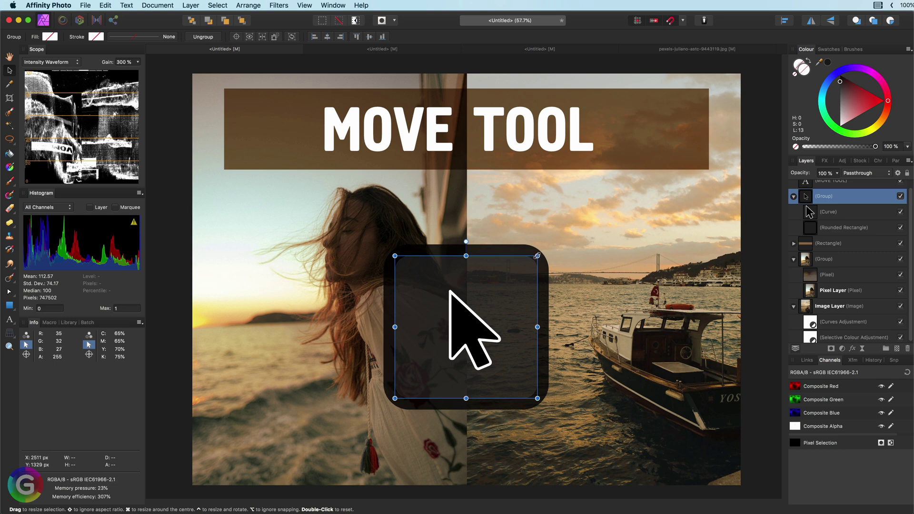
{"action": "left_click_drag", "start_coordinate": [538, 254], "coordinate": [499, 309]}
{"action": "key", "text": "ctrl+z"}
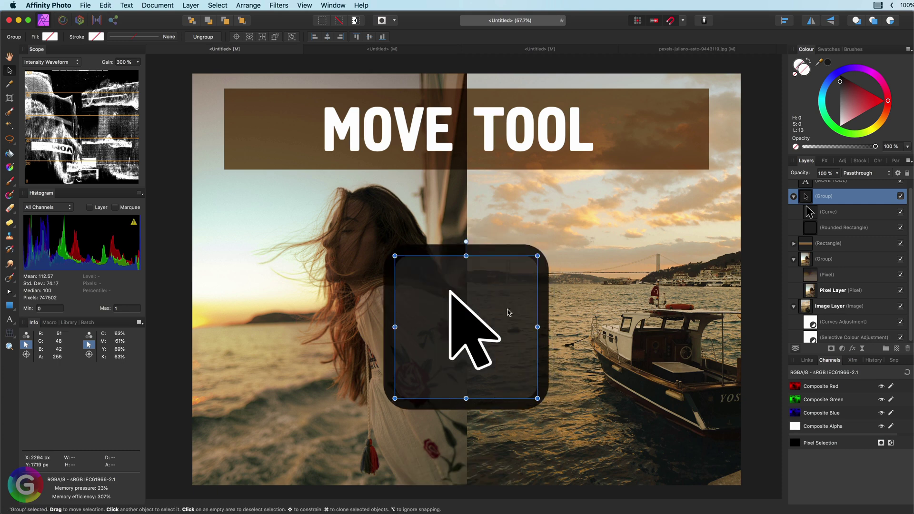
Try enlarging the cursor icon group around its centre, first proportionally and then in width only, undoing each resize.
{"action": "left_click_drag", "start_coordinate": [537, 398], "coordinate": [548, 419]}
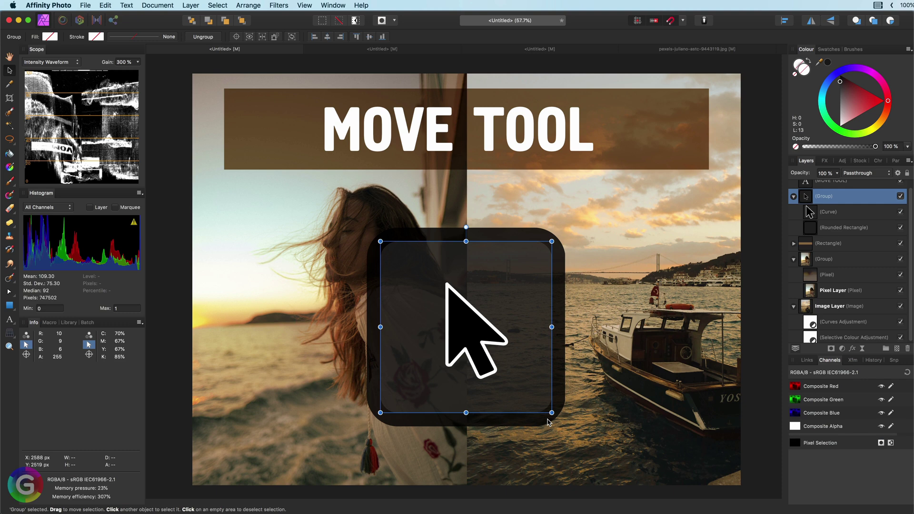
{"action": "key", "text": "super+z"}
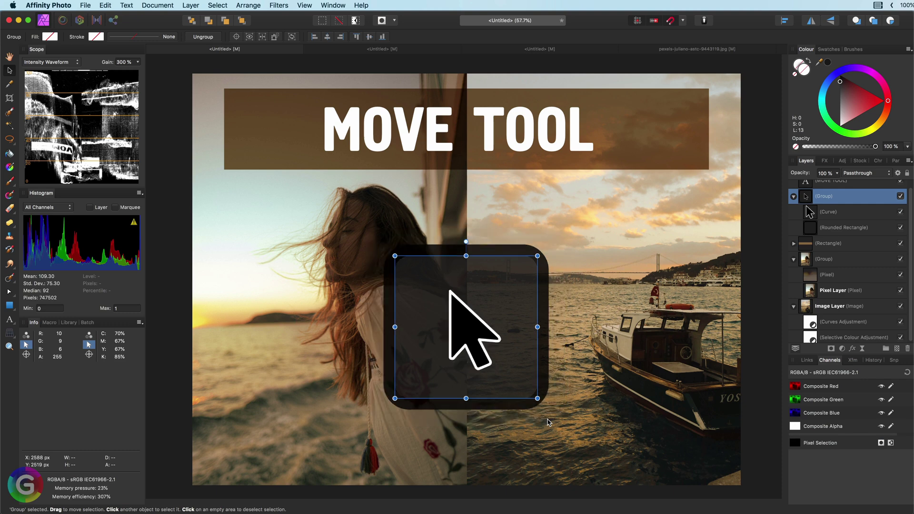
{"action": "left_click_drag", "start_coordinate": [536, 326], "coordinate": [641, 329]}
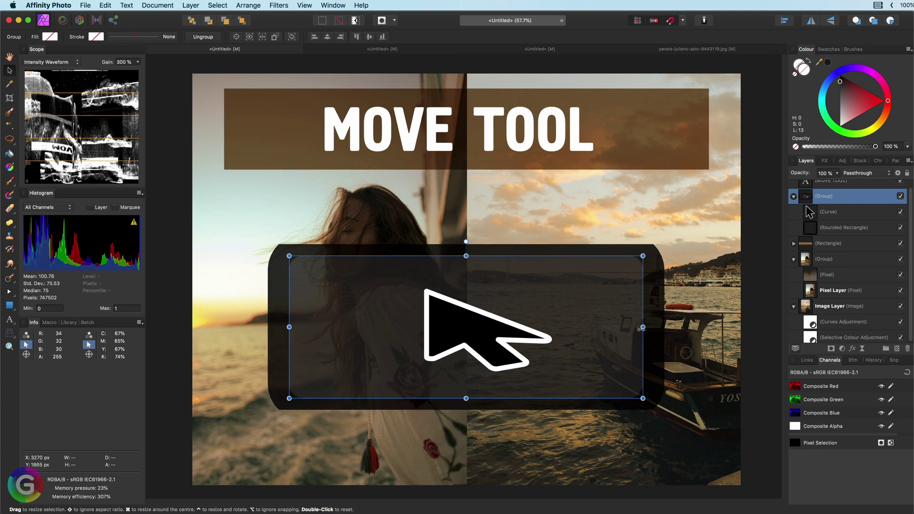
{"action": "key", "text": "super+z"}
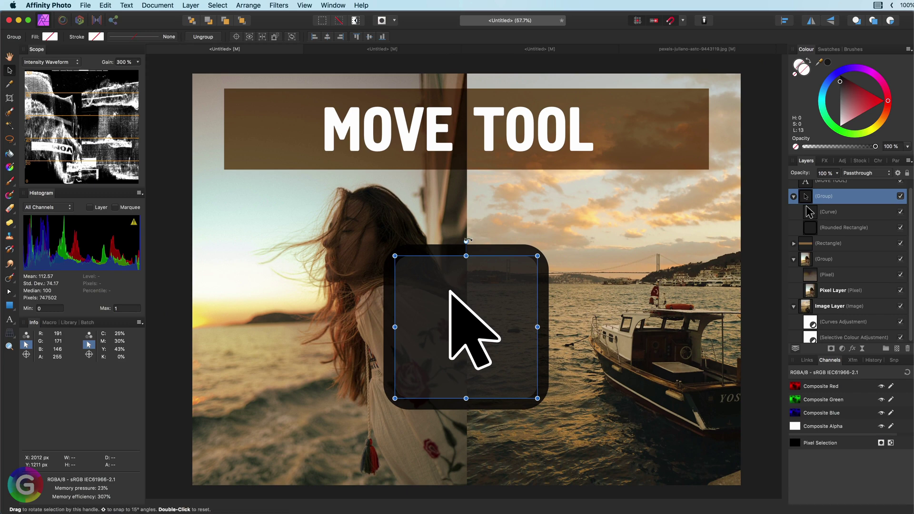
Rotate the cursor icon group about 90° counter-clockwise, then by its upper-right corner, resetting the rotation both times.
{"action": "left_click_drag", "start_coordinate": [475, 105], "coordinate": [476, 105]}
{"action": "left_click_drag", "start_coordinate": [466, 240], "coordinate": [367, 328]}
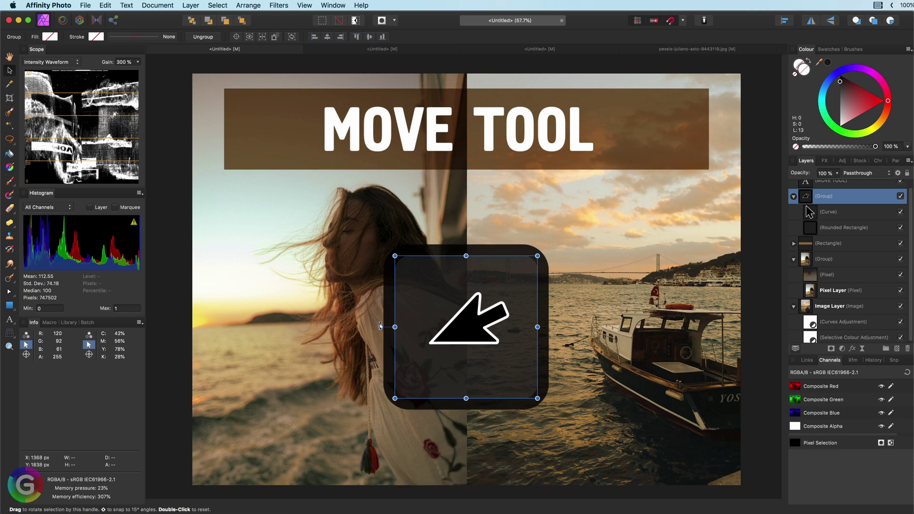
{"action": "double_click", "coordinate": [381, 326]}
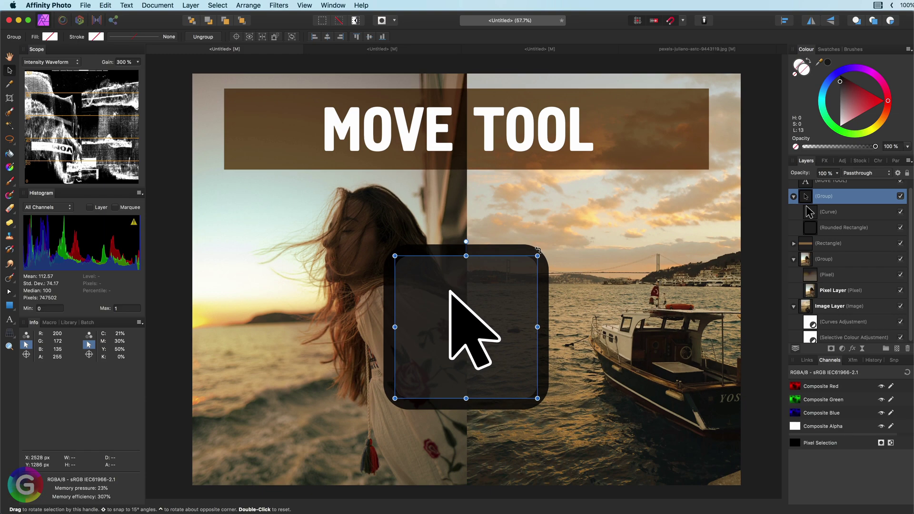
{"action": "left_click_drag", "start_coordinate": [464, 145], "coordinate": [369, 128]}
{"action": "mouse_move", "coordinate": [490, 238]}
{"action": "left_mouse_down"}
{"action": "mouse_move", "coordinate": [462, 228]}
{"action": "mouse_move", "coordinate": [539, 247]}
{"action": "mouse_move", "coordinate": [505, 230]}
{"action": "mouse_move", "coordinate": [463, 228]}
{"action": "mouse_move", "coordinate": [508, 232]}
{"action": "mouse_move", "coordinate": [539, 250]}
{"action": "mouse_move", "coordinate": [494, 246]}
{"action": "left_mouse_up"}
{"action": "double_click", "coordinate": [493, 246]}
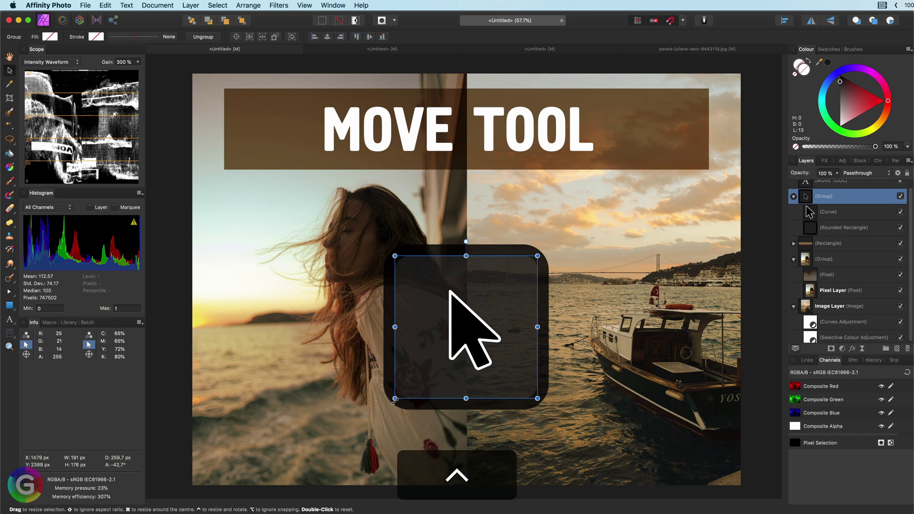
Try resizing and rotating the cursor icon group together from its lower-left corner and bottom edge, and undo it.
{"action": "left_click_drag", "start_coordinate": [393, 401], "coordinate": [552, 471]}
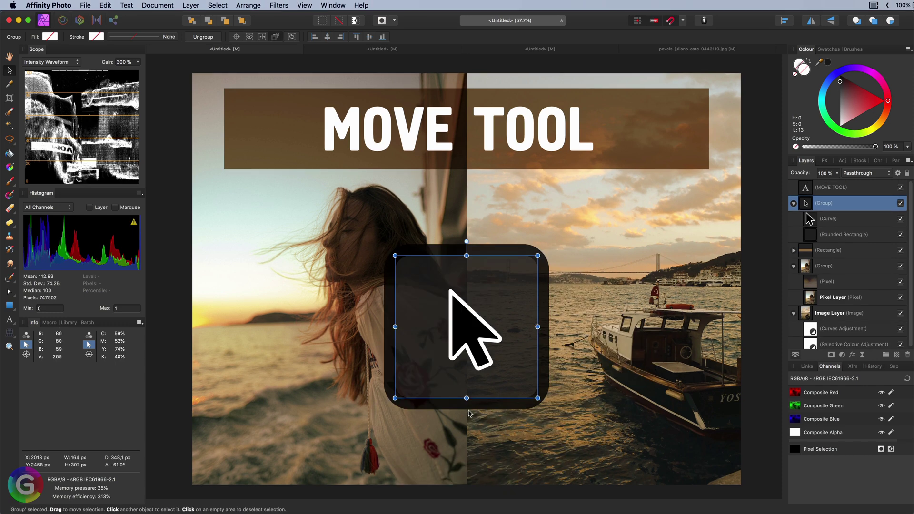
{"action": "left_click_drag", "start_coordinate": [466, 398], "coordinate": [516, 378]}
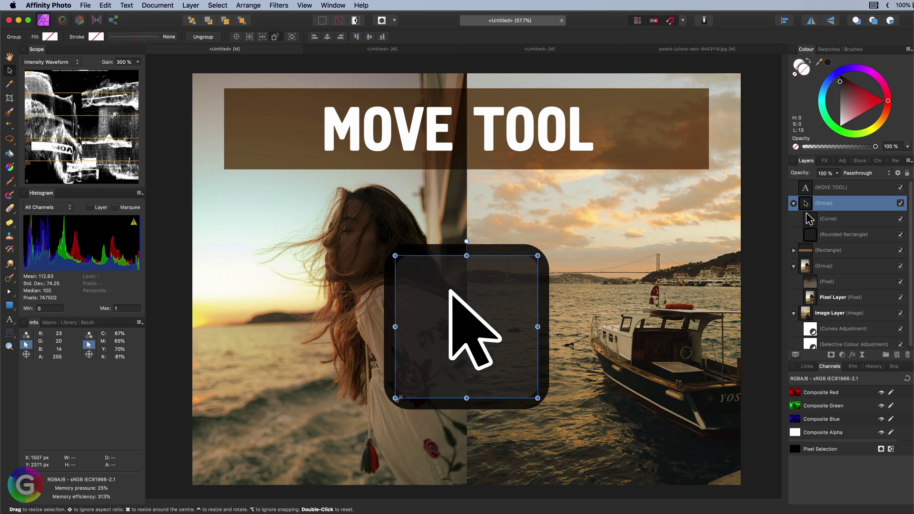
{"action": "left_click_drag", "start_coordinate": [396, 397], "coordinate": [447, 395]}
{"action": "key", "text": "super+z"}
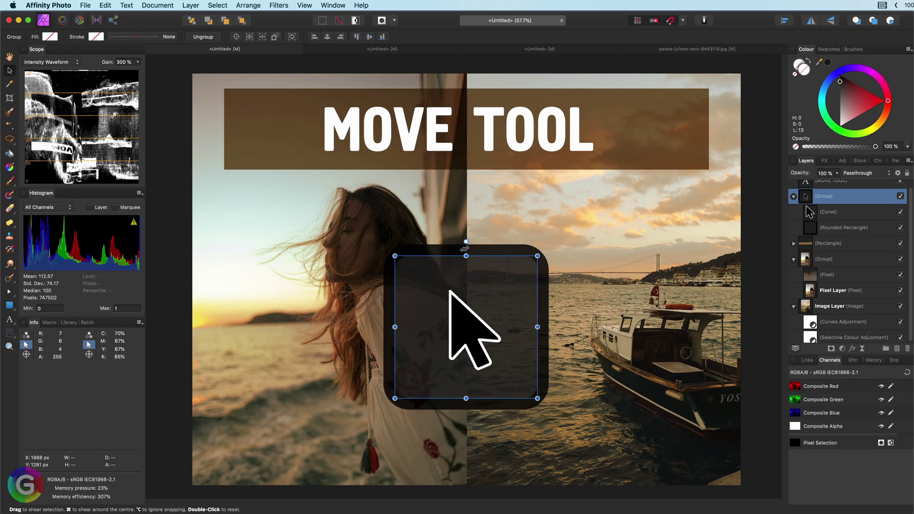
Shear the cursor icon group along its right edge and reset it, then shear the top edge around the centre and undo.
{"action": "mouse_move", "coordinate": [465, 249]}
{"action": "left_mouse_down"}
{"action": "mouse_move", "coordinate": [509, 247]}
{"action": "mouse_move", "coordinate": [406, 247]}
{"action": "mouse_move", "coordinate": [565, 248]}
{"action": "mouse_move", "coordinate": [465, 248]}
{"action": "left_mouse_up"}
{"action": "left_click_drag", "start_coordinate": [539, 327], "coordinate": [544, 282]}
{"action": "double_click", "coordinate": [544, 283]}
{"action": "left_click_drag", "start_coordinate": [465, 250], "coordinate": [532, 257]}
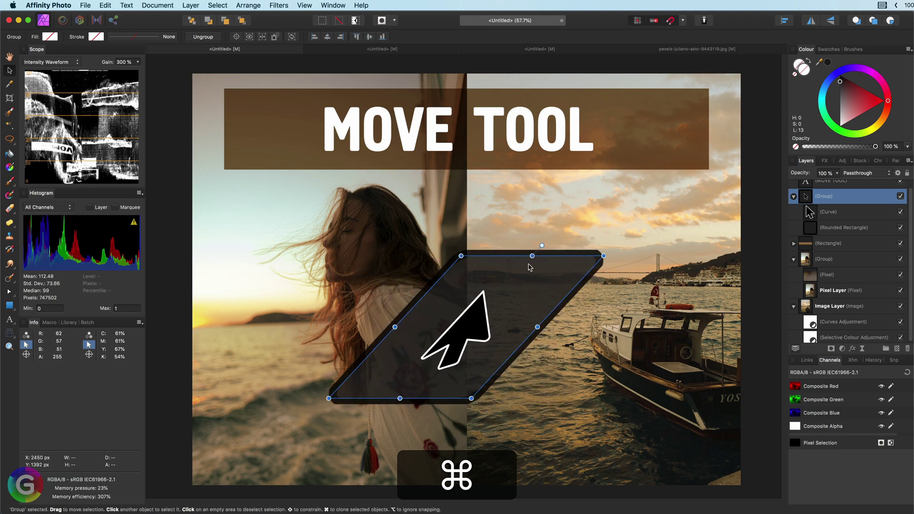
{"action": "key", "text": "super+z"}
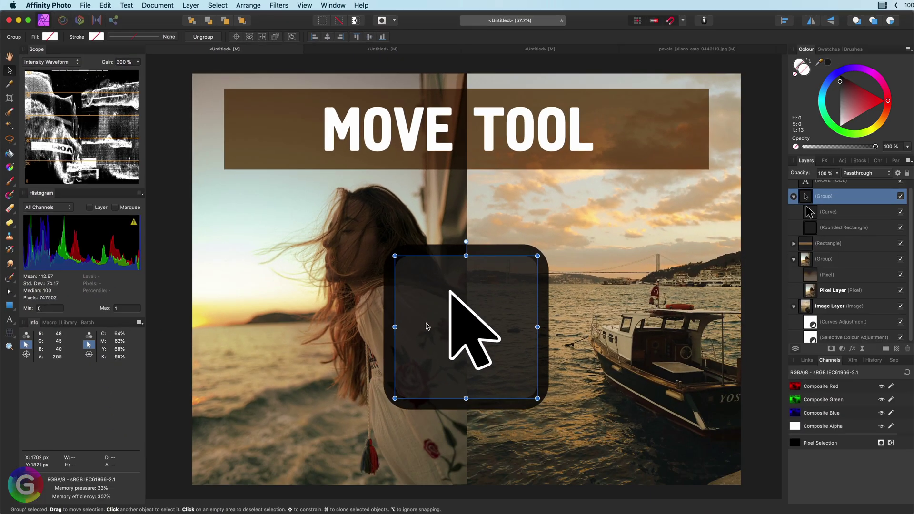
Clear the selection, then open Preferences to view its categories and close it again.
{"action": "key", "text": "super+d"}
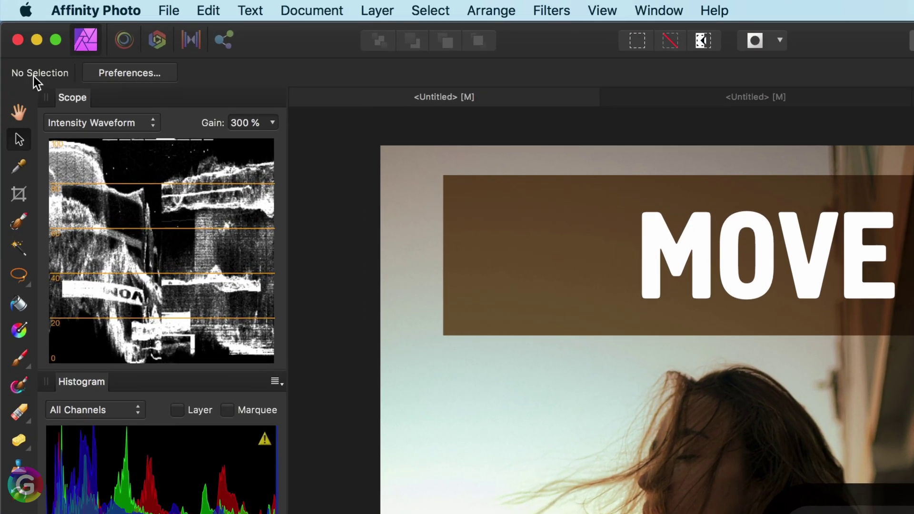
{"action": "left_click", "coordinate": [118, 72]}
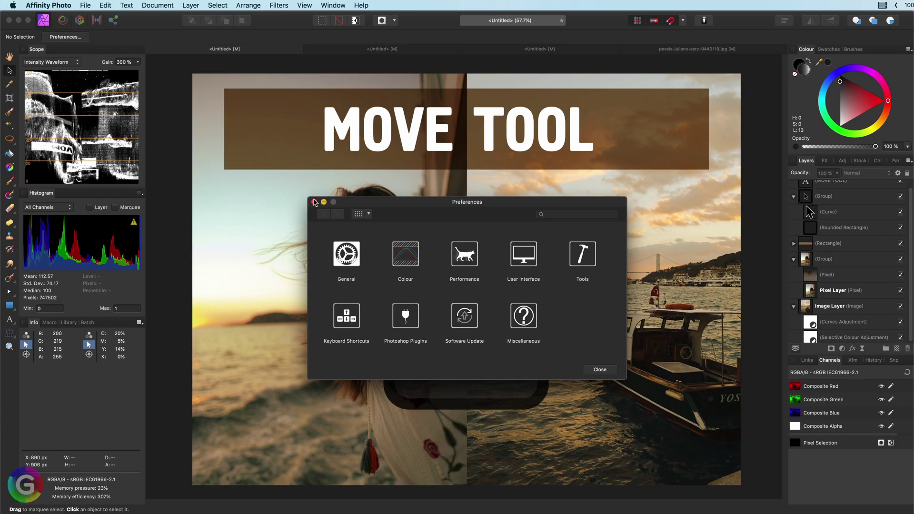
{"action": "left_click", "coordinate": [314, 202]}
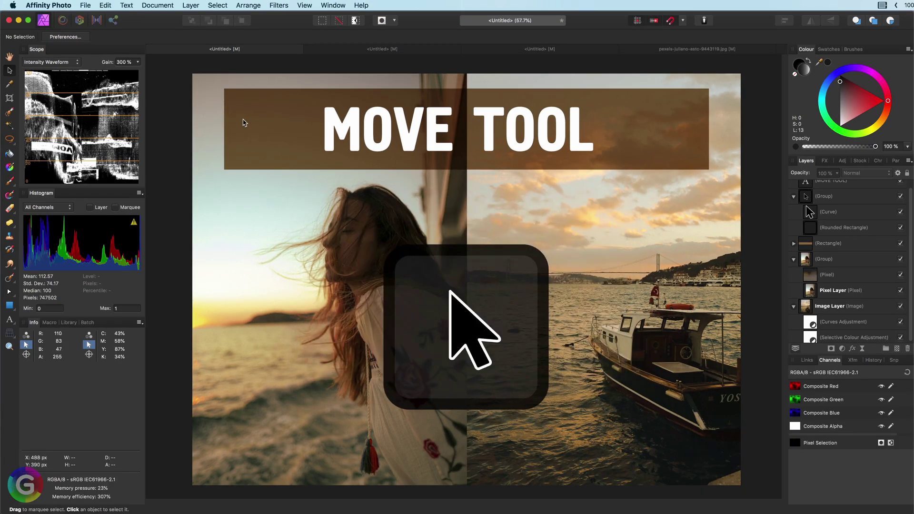
Select the MOVE TOOL text layer in the layer stack.
{"action": "scroll", "coordinate": [856, 248], "scroll_direction": "up", "scroll_amount": 1}
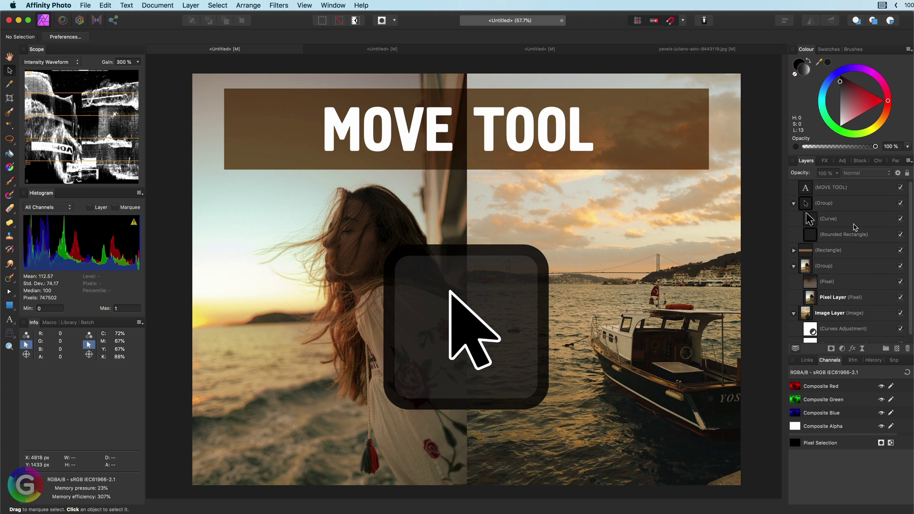
{"action": "left_click", "coordinate": [843, 192]}
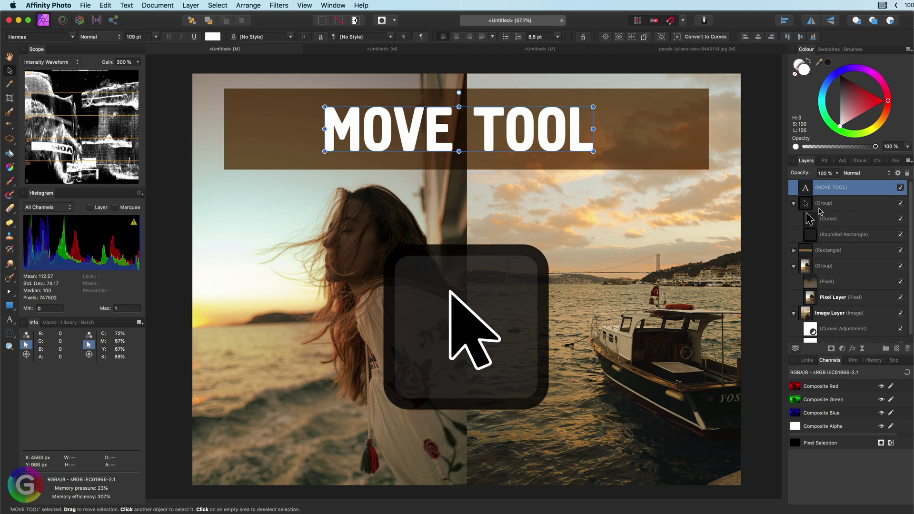
Select the cursor icon group, try a red fill and a yellow stroke on it, and undo both colour changes.
{"action": "left_click", "coordinate": [820, 205]}
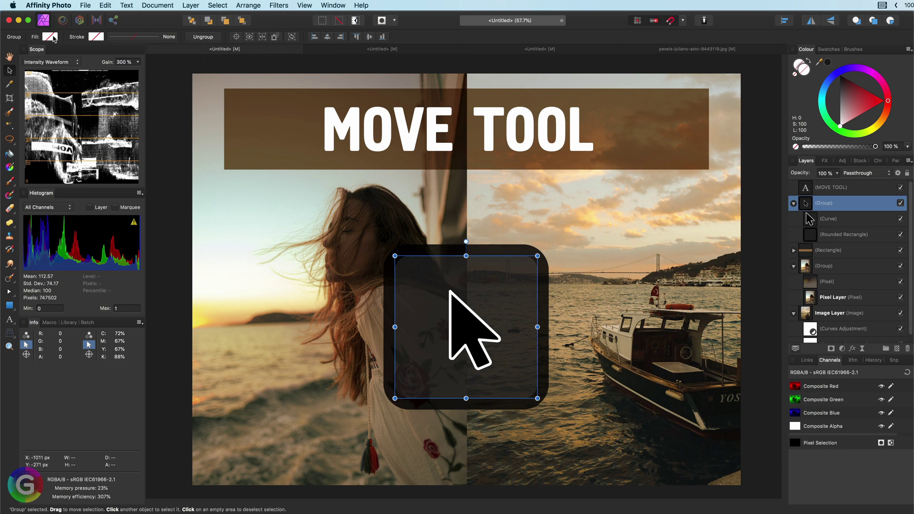
{"action": "left_click", "coordinate": [50, 36]}
{"action": "left_click", "coordinate": [141, 110]}
{"action": "left_click", "coordinate": [95, 37]}
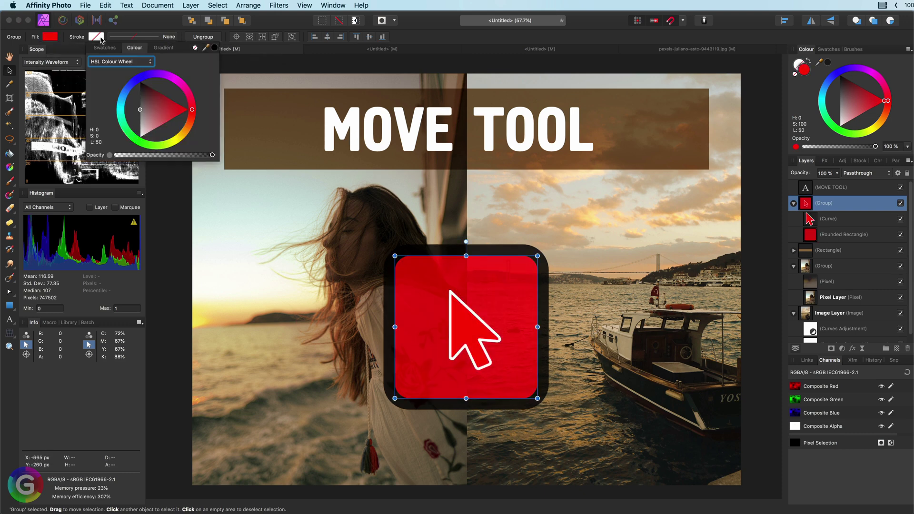
{"action": "left_click_drag", "start_coordinate": [190, 125], "coordinate": [167, 145]}
{"action": "key", "text": "super+z"}
{"action": "key", "text": "super+z"}
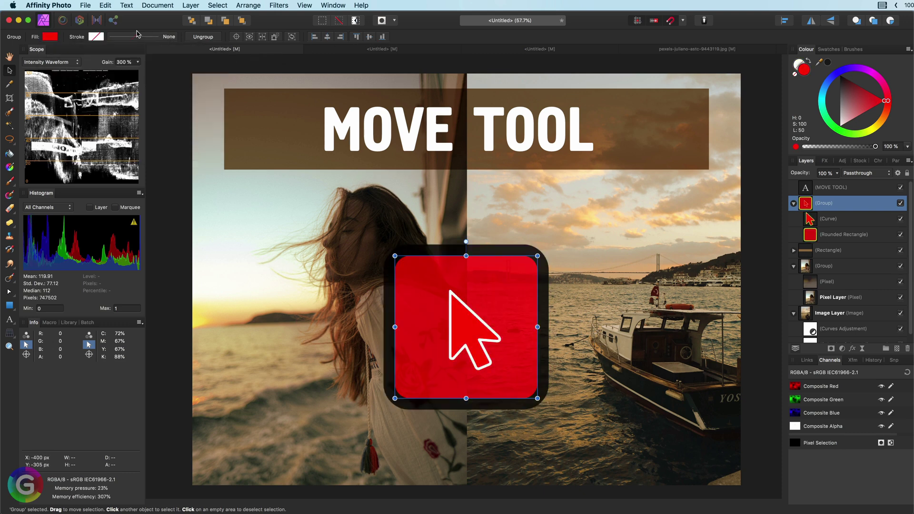
Select the arrow Curve nested in the cursor icon group and set its stroke width to 6.5 pt.
{"action": "left_click", "coordinate": [813, 221]}
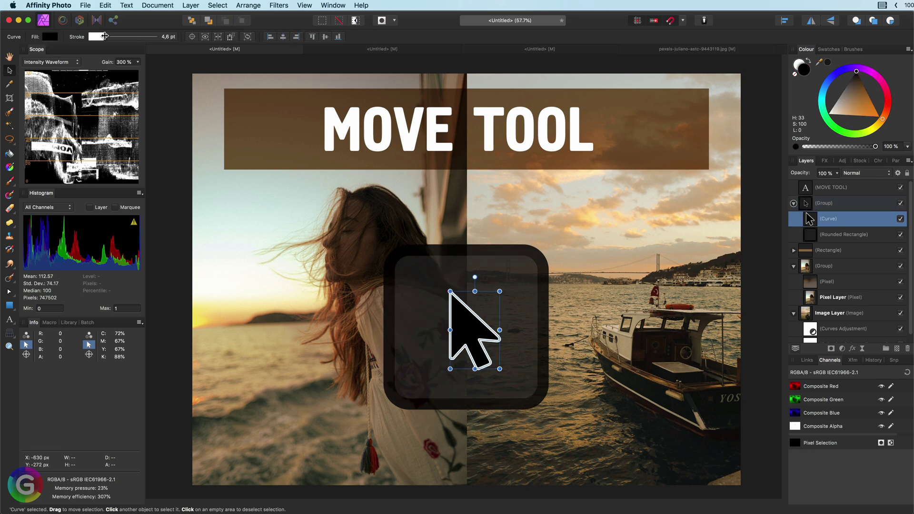
{"action": "left_click", "coordinate": [167, 36]}
{"action": "mouse_move", "coordinate": [119, 67]}
{"action": "left_mouse_down"}
{"action": "mouse_move", "coordinate": [143, 68]}
{"action": "mouse_move", "coordinate": [114, 68]}
{"action": "mouse_move", "coordinate": [127, 67]}
{"action": "left_mouse_up"}
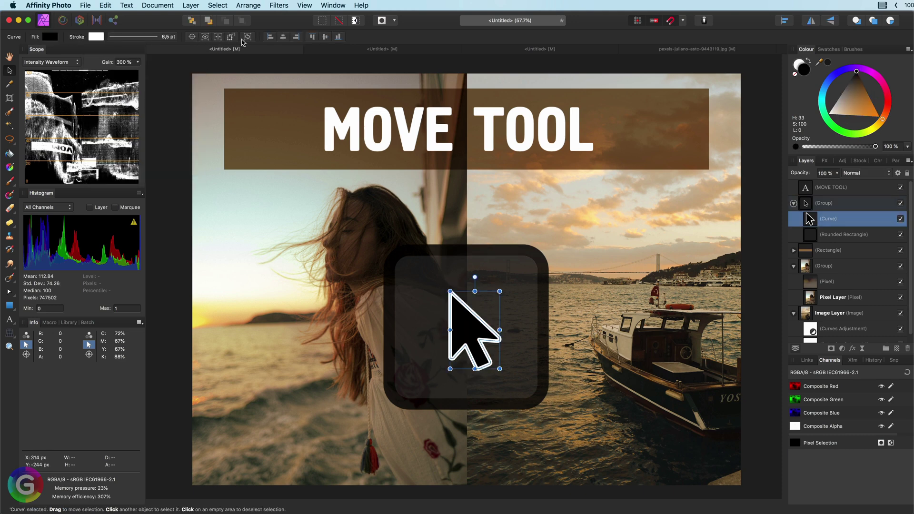
Select the Rounded Rectangle nested in the cursor icon group, try the corner type None, and undo it.
{"action": "left_click", "coordinate": [821, 236]}
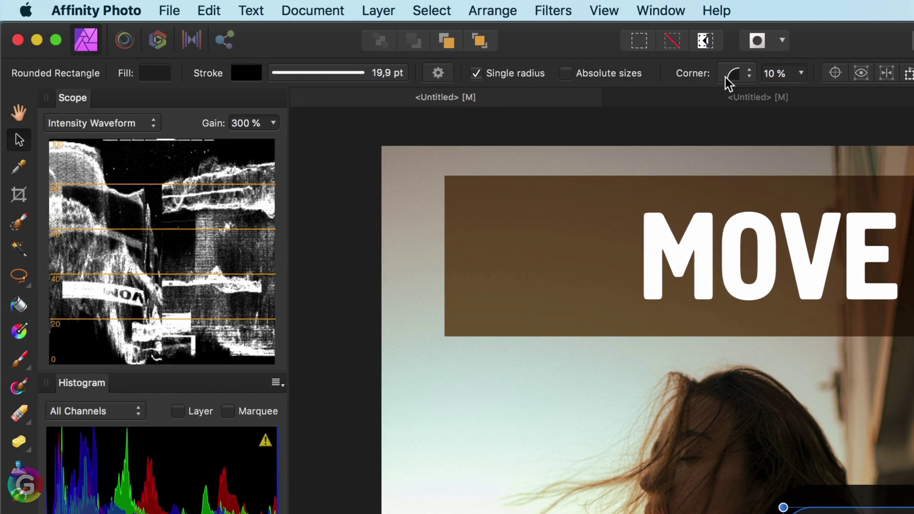
{"action": "left_click", "coordinate": [316, 73]}
{"action": "left_click", "coordinate": [737, 75]}
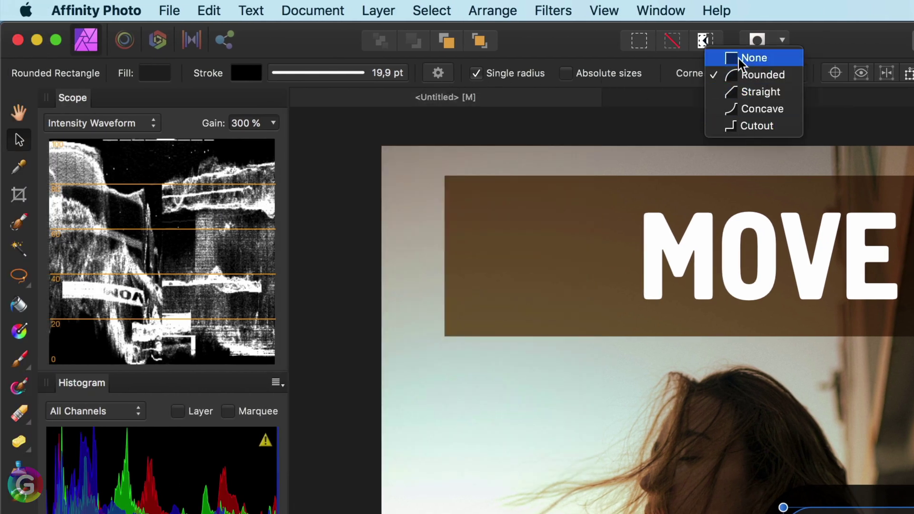
{"action": "left_click", "coordinate": [738, 59]}
{"action": "key", "text": "super+z"}
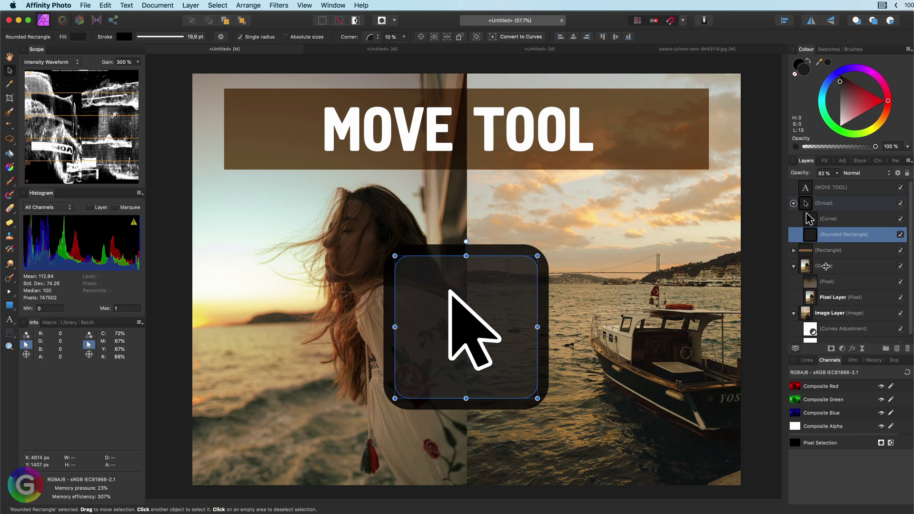
Select the unnamed Pixel layer nested in the woman photo's group.
{"action": "left_click", "coordinate": [826, 282]}
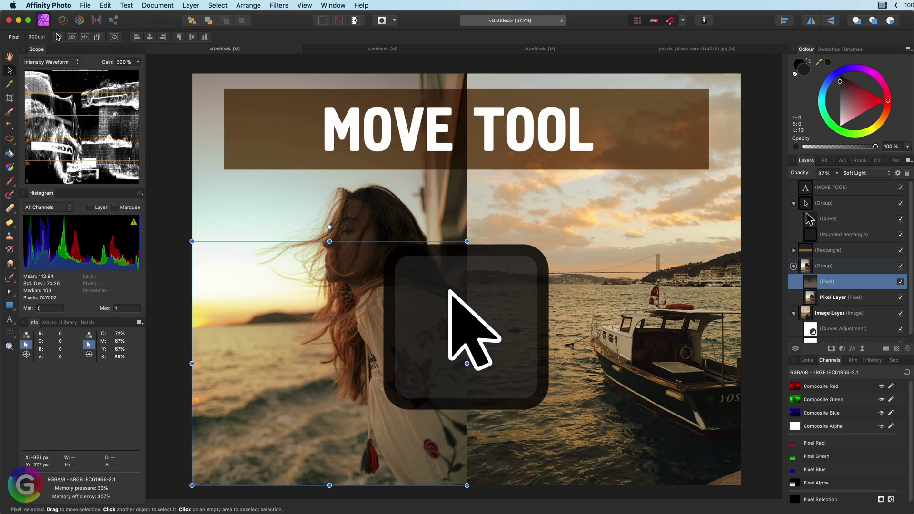
Select the boat photo's Image Layer and set its scale to 65%.
{"action": "left_click", "coordinate": [634, 279]}
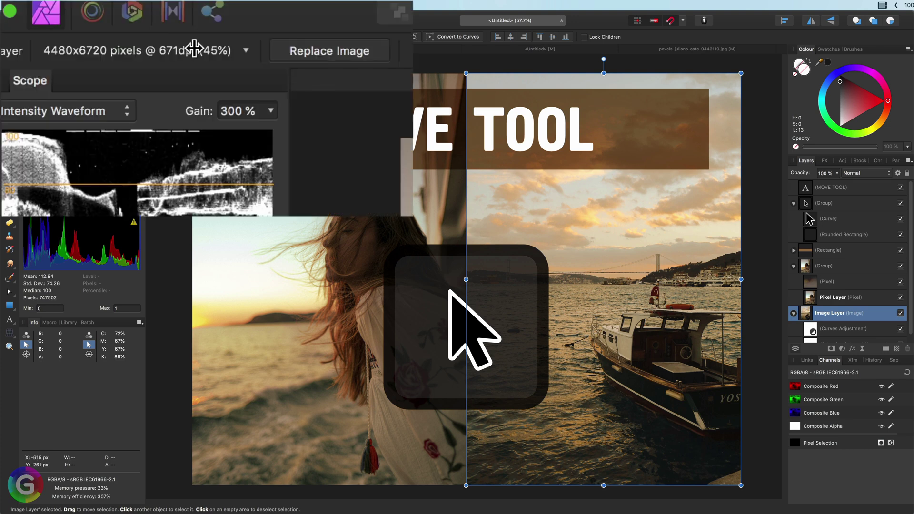
{"action": "left_click", "coordinate": [106, 36]}
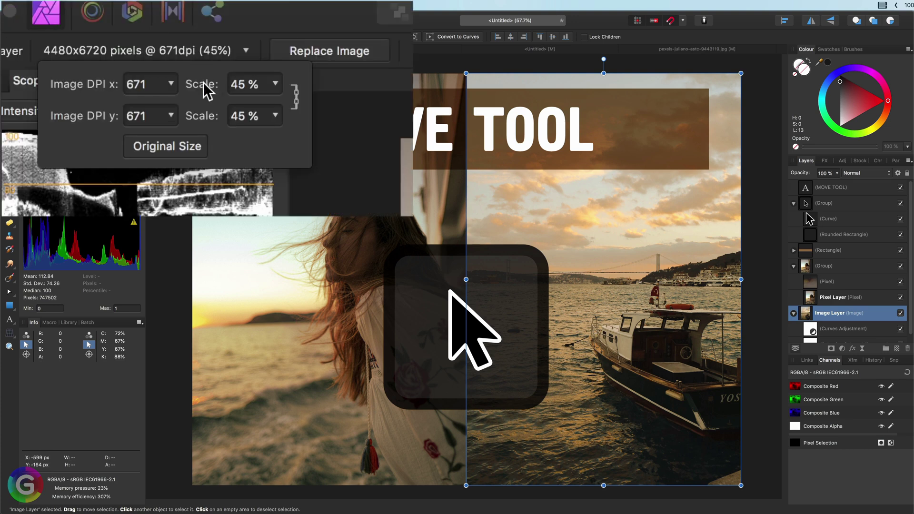
{"action": "left_click_drag", "start_coordinate": [203, 82], "coordinate": [227, 83]}
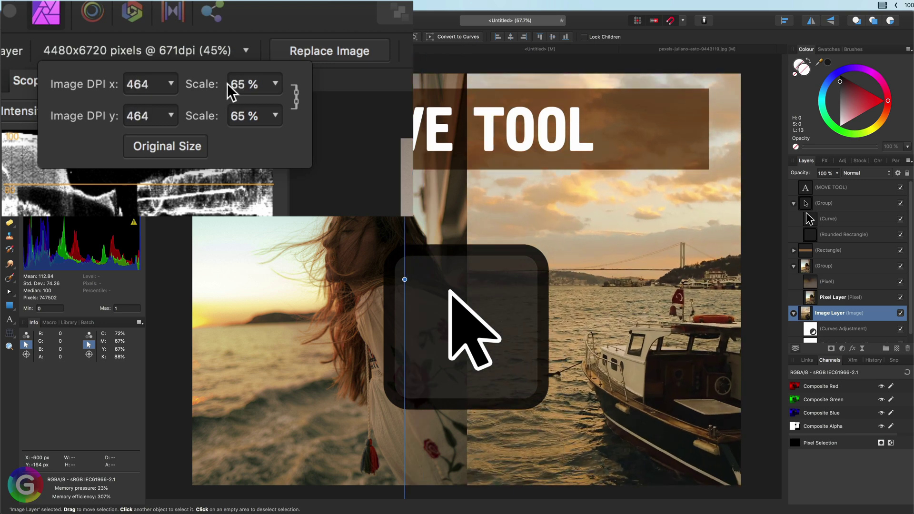
{"action": "left_click", "coordinate": [147, 140]}
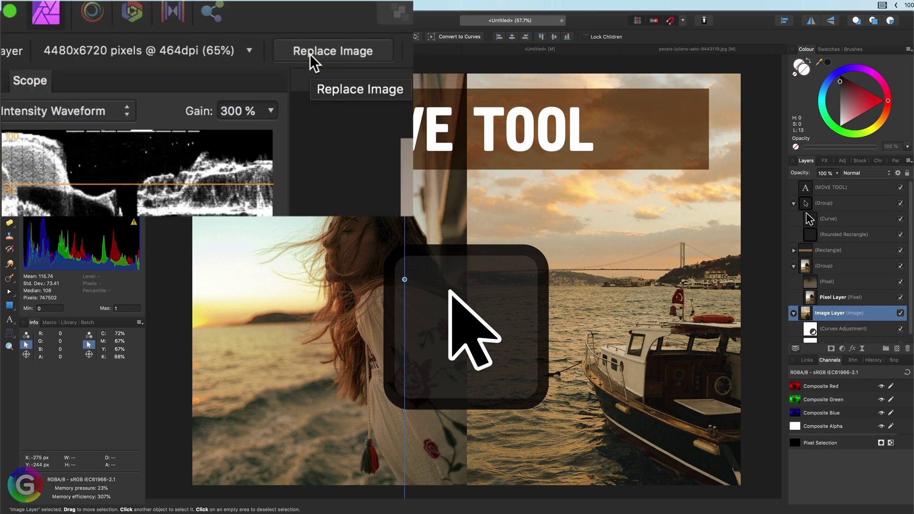
Replace the boat image with pexels-felipe-alves-11013312.jpg and resize the placed image to 777 dpi.
{"action": "left_click", "coordinate": [350, 48]}
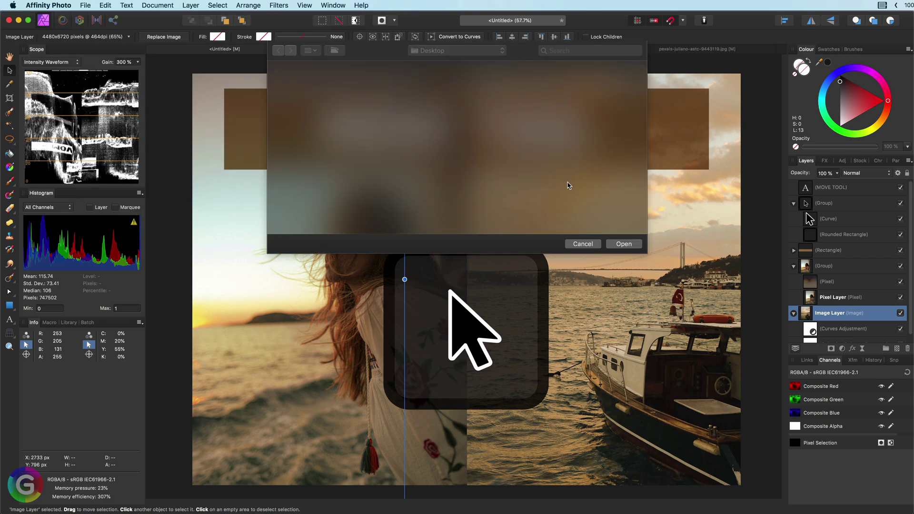
{"action": "key", "text": "Escape"}
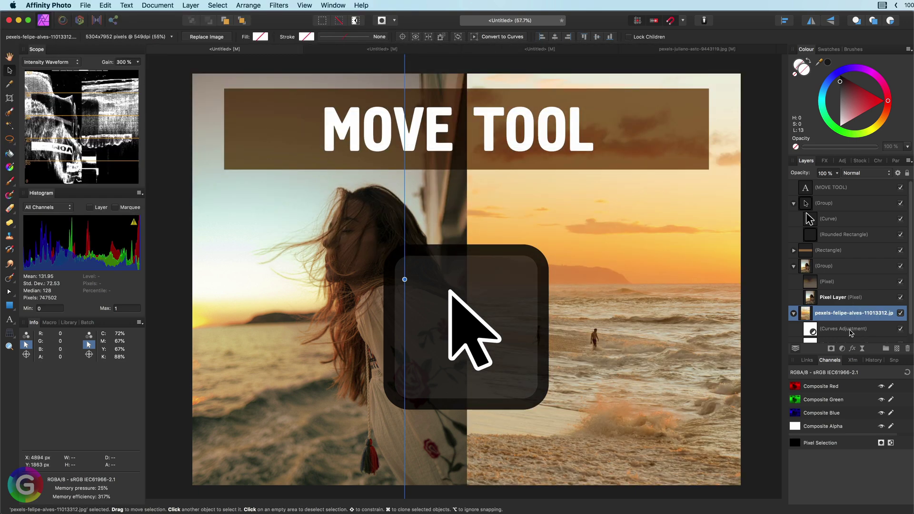
{"action": "left_click", "coordinate": [144, 37]}
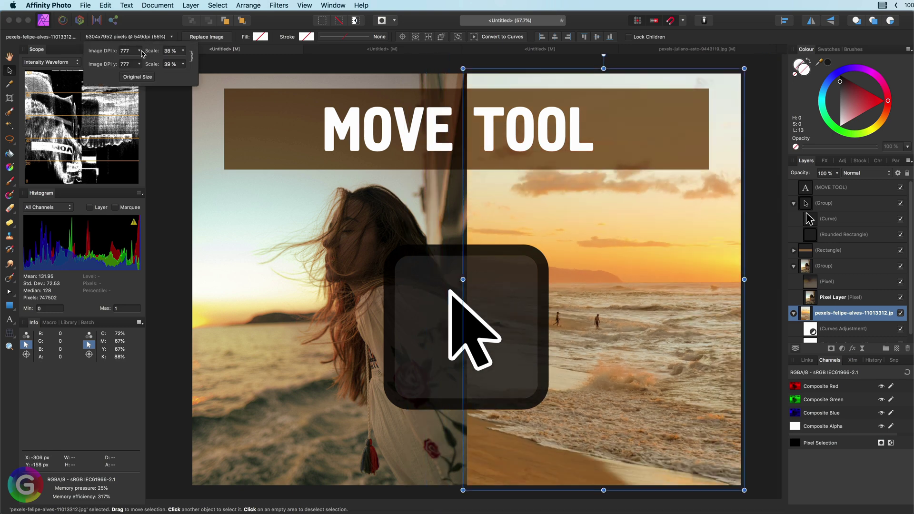
{"action": "scroll", "coordinate": [142, 53], "scroll_direction": "up", "scroll_amount": 3}
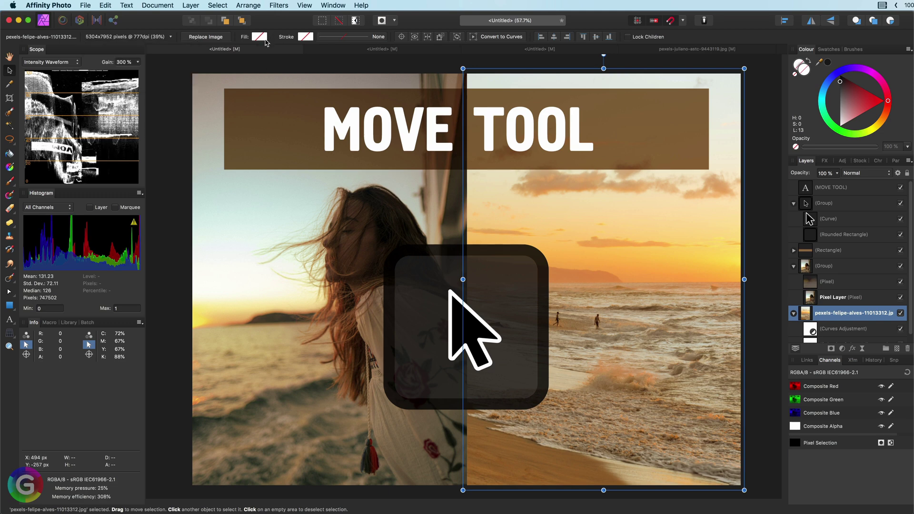
Try a fill colour on the beach image layer and undo it.
{"action": "left_click", "coordinate": [260, 38]}
{"action": "mouse_move", "coordinate": [325, 113]}
{"action": "left_mouse_down"}
{"action": "mouse_move", "coordinate": [360, 113]}
{"action": "mouse_move", "coordinate": [324, 108]}
{"action": "left_mouse_up"}
{"action": "key", "text": "super+z"}
Try a red stroke 44 pt wide around the beach image and remove it by choosing no line style.
{"action": "left_click", "coordinate": [305, 37]}
{"action": "left_click_drag", "start_coordinate": [349, 111], "coordinate": [399, 110]}
{"action": "left_click", "coordinate": [351, 40]}
{"action": "left_click_drag", "start_coordinate": [317, 67], "coordinate": [368, 89]}
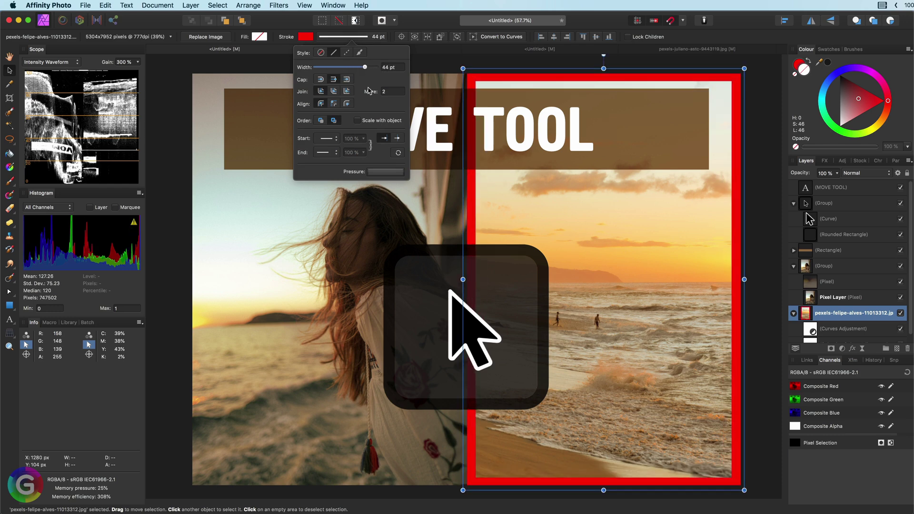
{"action": "left_click", "coordinate": [321, 52]}
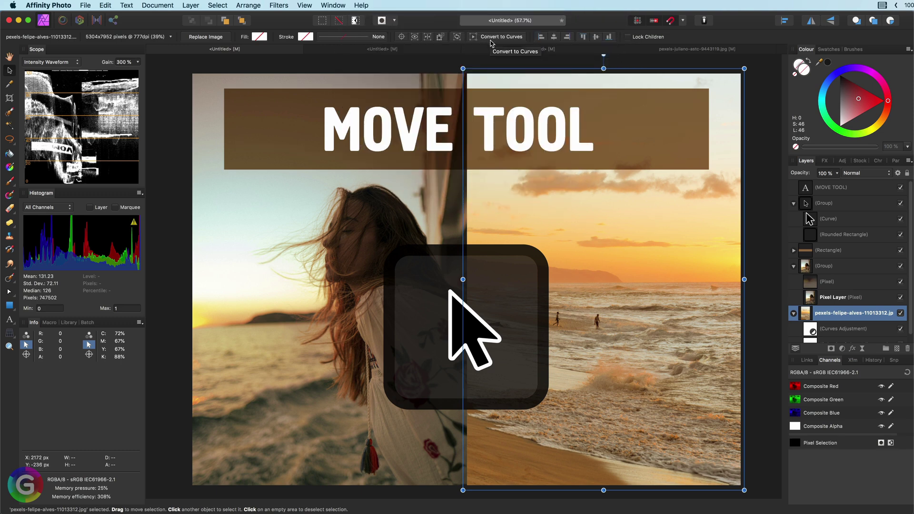
Convert the beach image layer to curves and expand it to show its nested adjustment layers.
{"action": "left_click", "coordinate": [489, 41]}
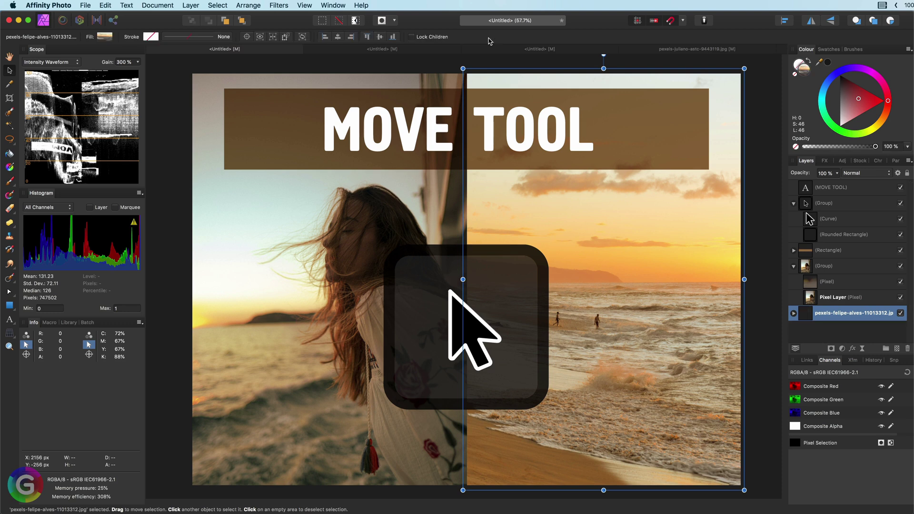
{"action": "left_click", "coordinate": [793, 313]}
{"action": "scroll", "coordinate": [838, 321], "scroll_direction": "down", "scroll_amount": 1}
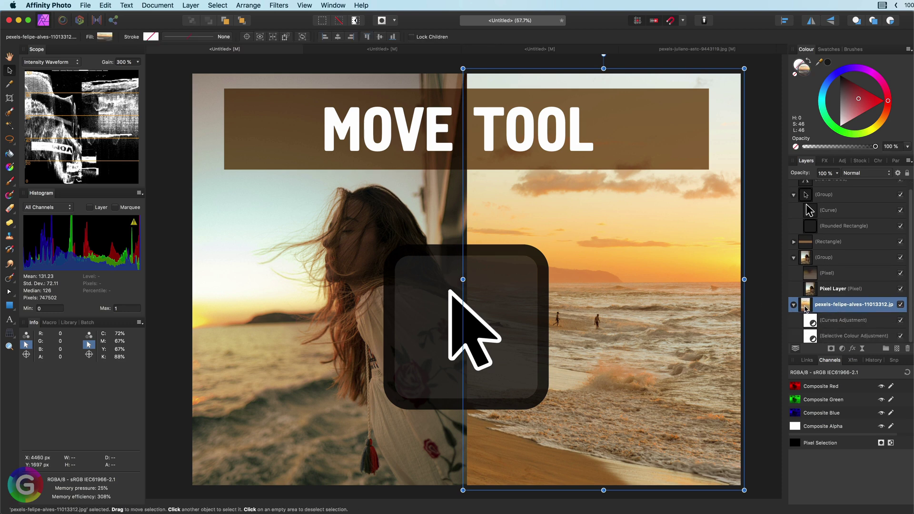
{"action": "double_click", "coordinate": [827, 303]}
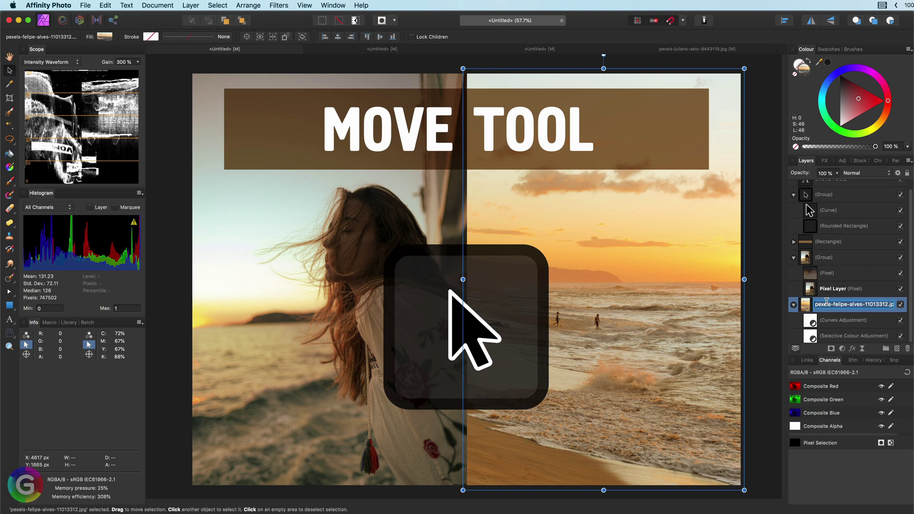
{"action": "type", "text": "image"}
{"action": "key", "text": "Return"}
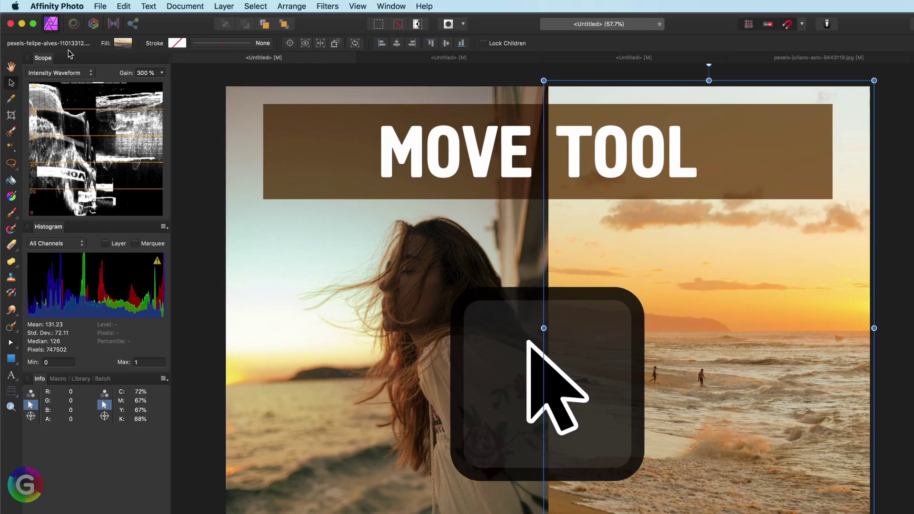
Draw a rectangle about 1055 by 956 px over the boat, nested in the Image Layer, and fill it orange.
{"action": "key", "text": "m"}
{"action": "left_click_drag", "start_coordinate": [571, 236], "coordinate": [715, 368]}
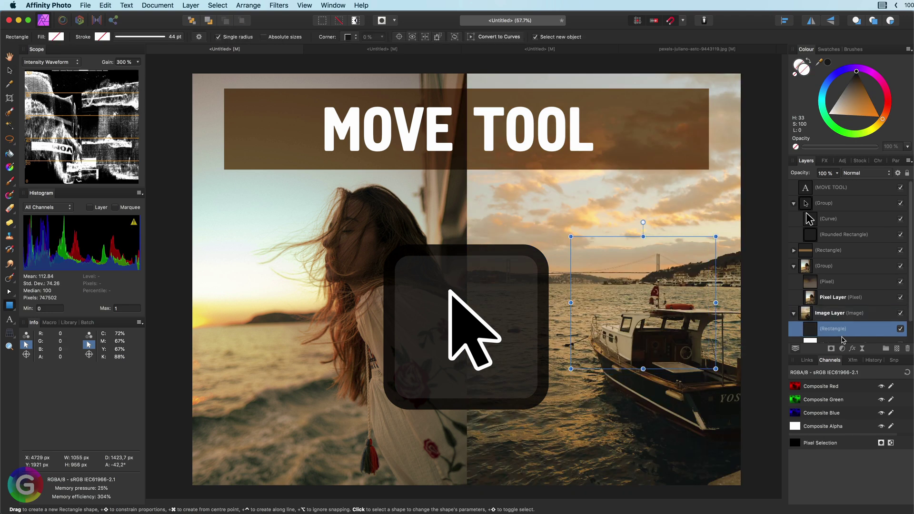
{"action": "left_click_drag", "start_coordinate": [863, 112], "coordinate": [905, 120]}
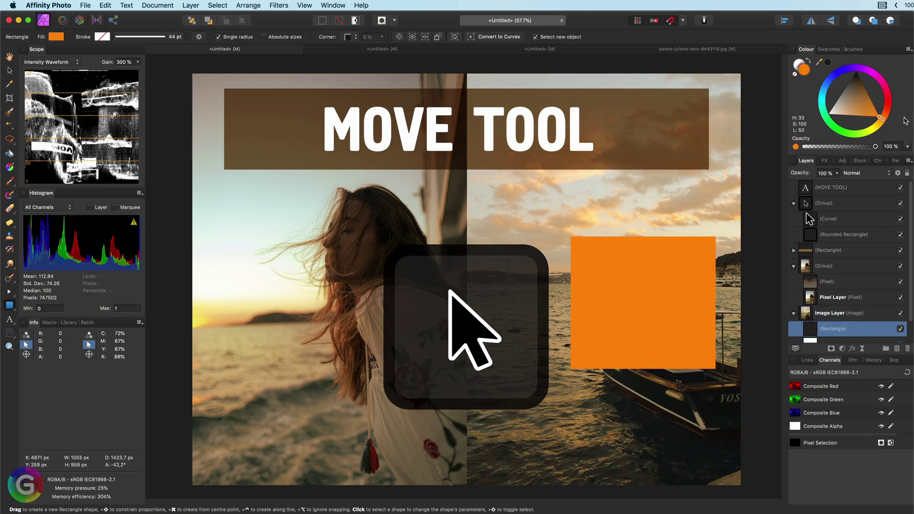
{"action": "key", "text": "v"}
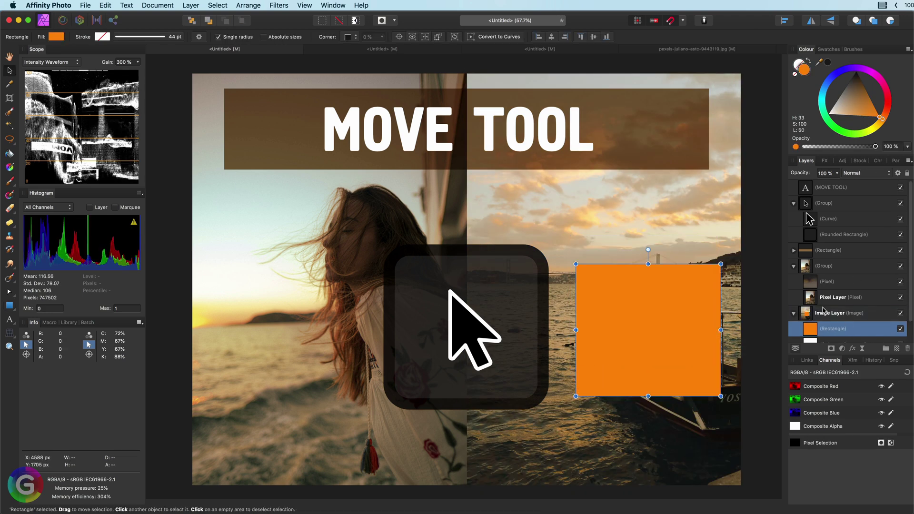
Try moving the Image Layer with Lock Children off and on, and delete the orange rectangle nested in it.
{"action": "left_click", "coordinate": [826, 314]}
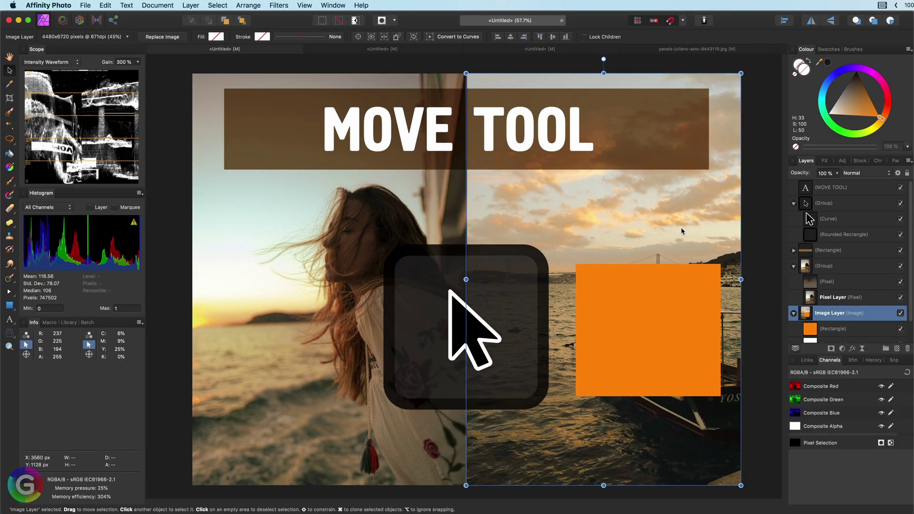
{"action": "mouse_move", "coordinate": [681, 228]}
{"action": "left_mouse_down"}
{"action": "mouse_move", "coordinate": [553, 227]}
{"action": "mouse_move", "coordinate": [681, 233]}
{"action": "mouse_move", "coordinate": [659, 216]}
{"action": "mouse_move", "coordinate": [601, 215]}
{"action": "mouse_move", "coordinate": [677, 216]}
{"action": "left_mouse_up"}
{"action": "left_click", "coordinate": [585, 37]}
{"action": "left_click_drag", "start_coordinate": [777, 213], "coordinate": [695, 212]}
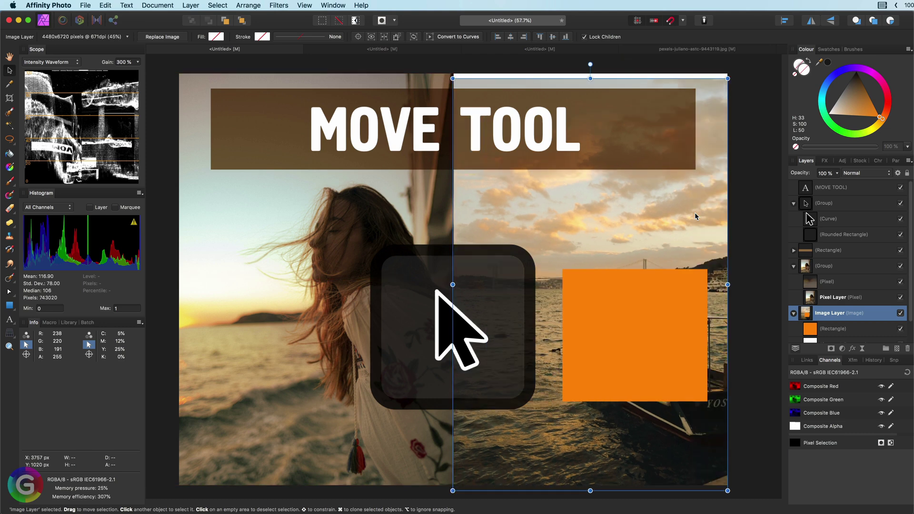
{"action": "key", "text": "Tab"}
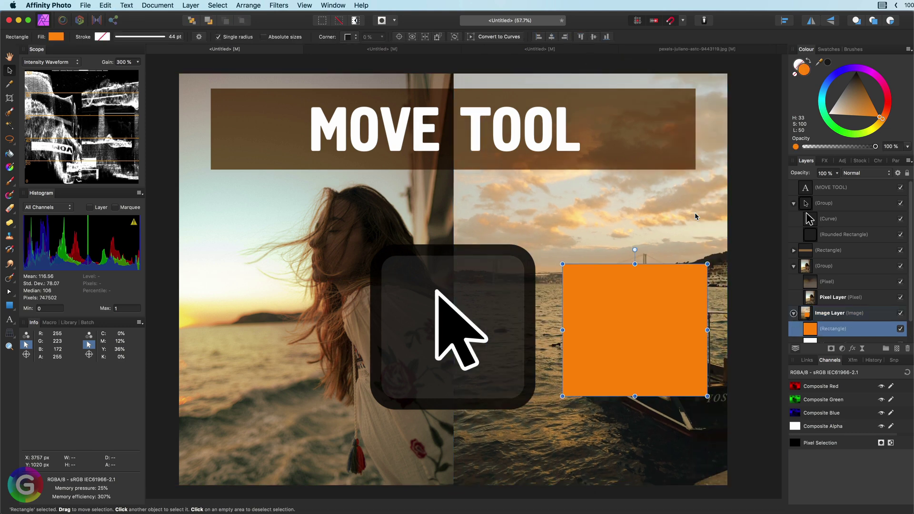
{"action": "key", "text": "Delete"}
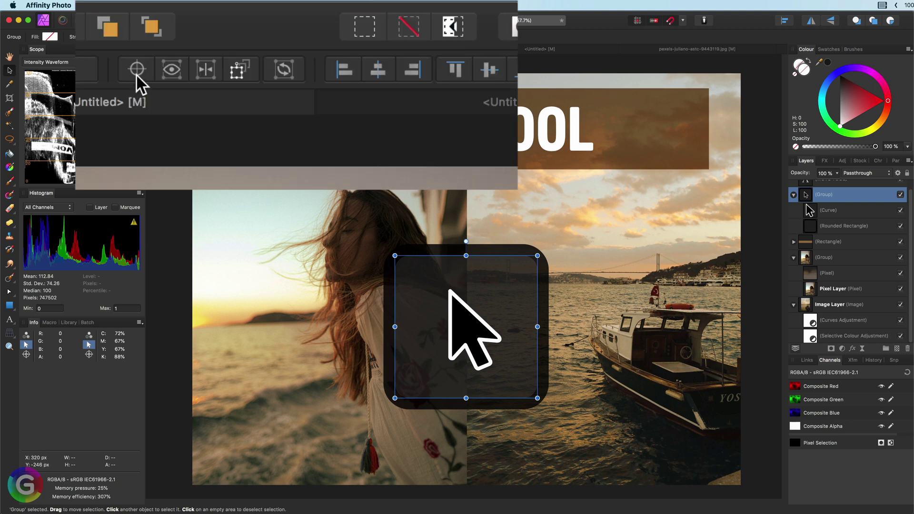
Show the cursor icon group's transform origin, try rotating and resizing around a relocated origin, and reset the origin.
{"action": "left_click", "coordinate": [237, 37]}
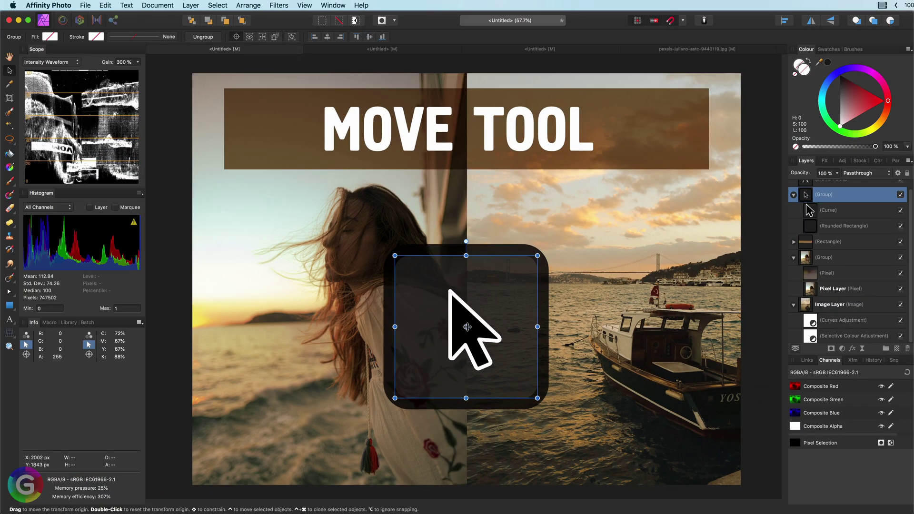
{"action": "left_click_drag", "start_coordinate": [469, 326], "coordinate": [587, 228]}
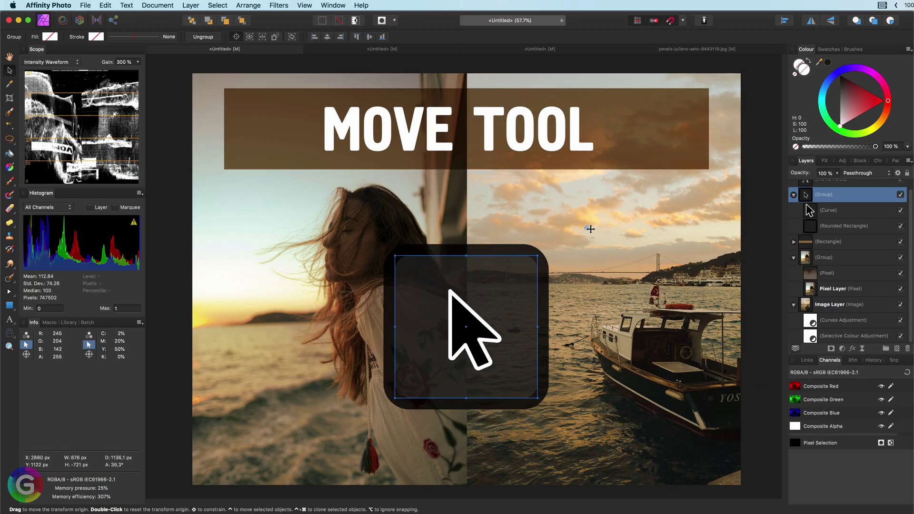
{"action": "left_click_drag", "start_coordinate": [466, 241], "coordinate": [588, 350]}
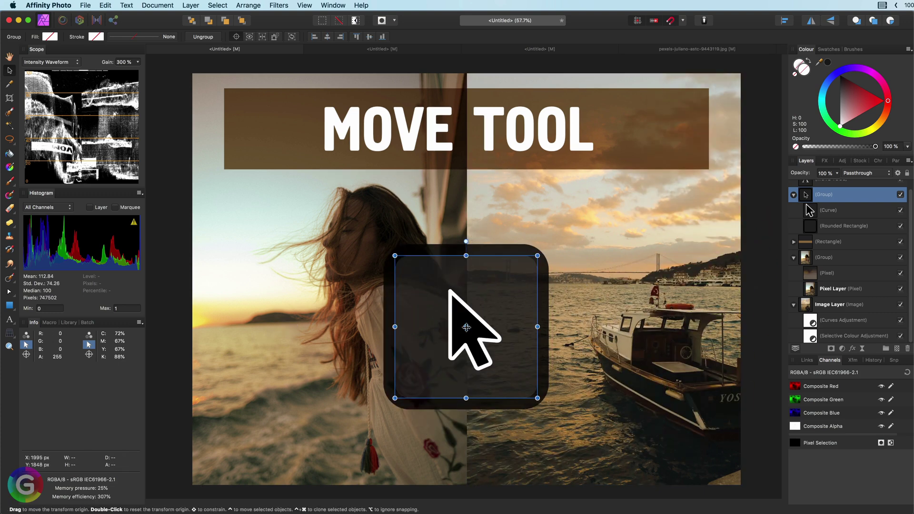
{"action": "left_click_drag", "start_coordinate": [538, 398], "coordinate": [329, 264]}
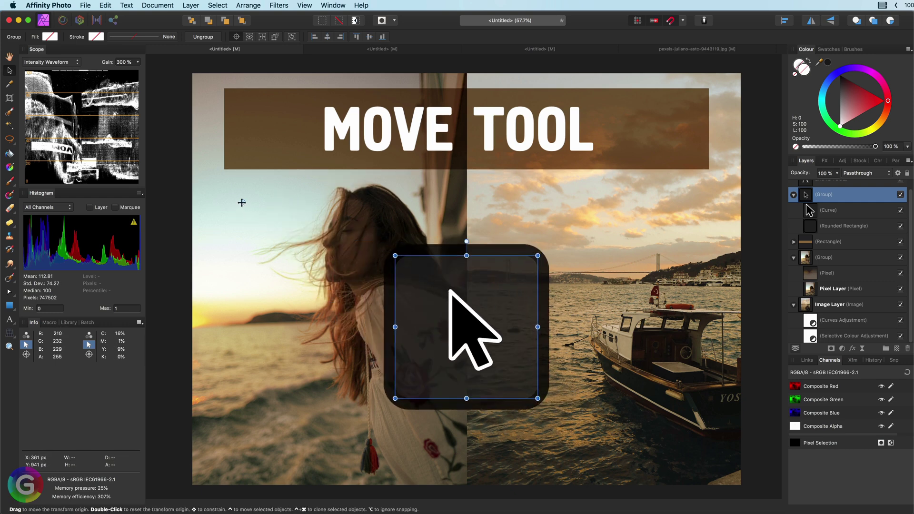
{"action": "double_click", "coordinate": [241, 202]}
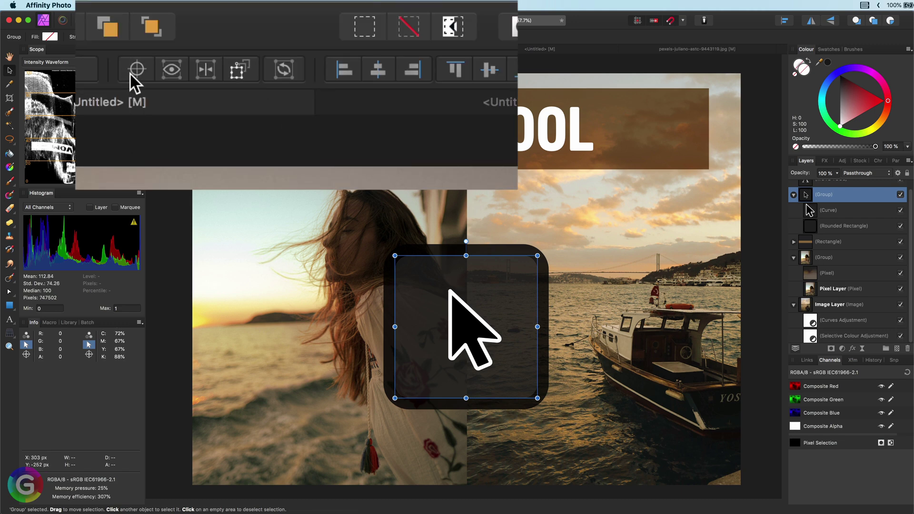
Turn on hiding the selection while dragging and try moving the cursor icon group around the canvas.
{"action": "left_click", "coordinate": [171, 72]}
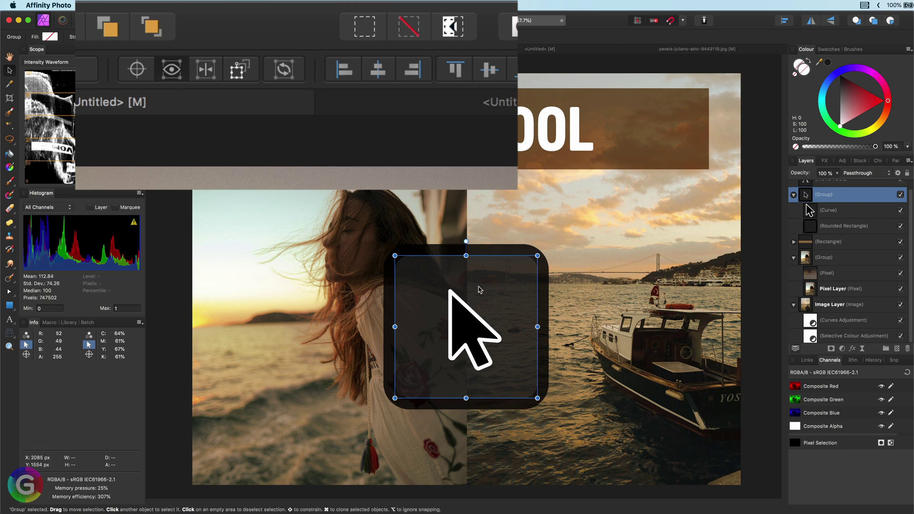
{"action": "left_click_drag", "start_coordinate": [480, 290], "coordinate": [627, 317]}
{"action": "left_click_drag", "start_coordinate": [514, 301], "coordinate": [467, 292]}
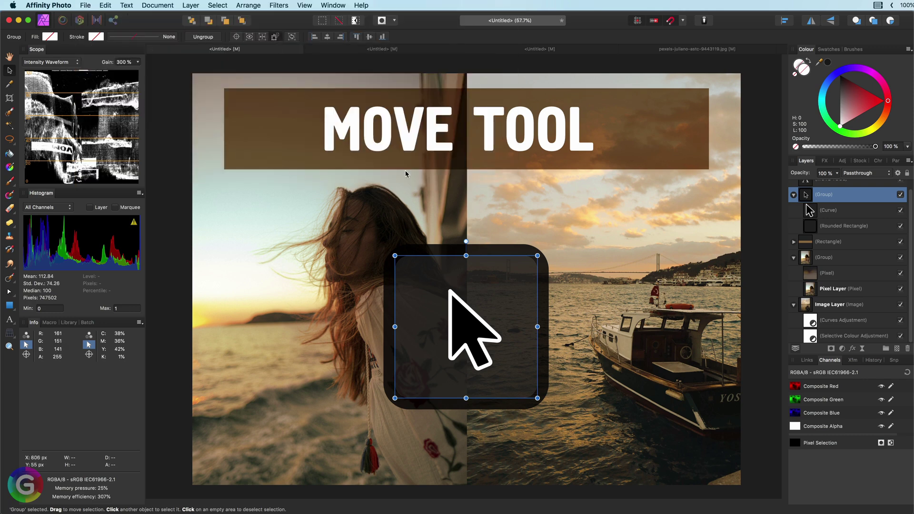
Try rotating the cursor icon group on its own and undo the rotation.
{"action": "mouse_move", "coordinate": [466, 241]}
{"action": "left_mouse_down"}
{"action": "mouse_move", "coordinate": [433, 245]}
{"action": "mouse_move", "coordinate": [404, 267]}
{"action": "mouse_move", "coordinate": [466, 241]}
{"action": "left_mouse_up"}
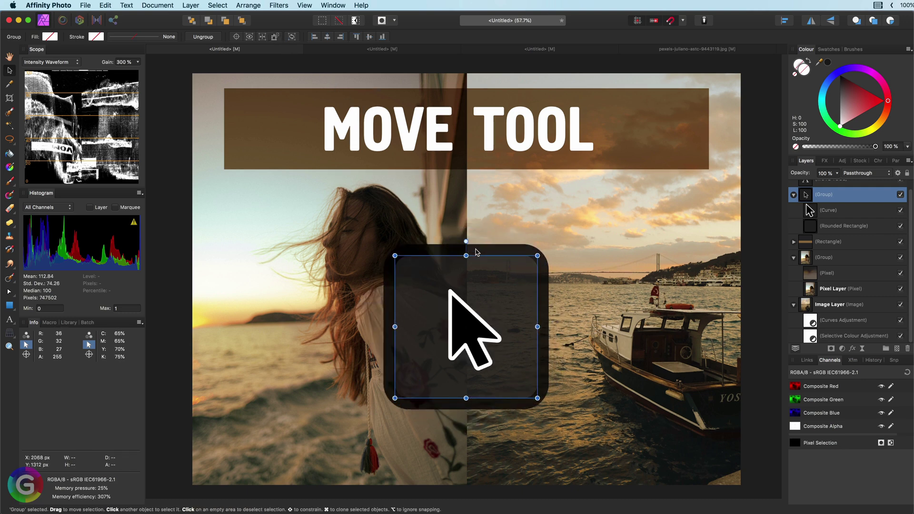
{"action": "mouse_move", "coordinate": [466, 241]}
{"action": "left_mouse_down"}
{"action": "mouse_move", "coordinate": [519, 262]}
{"action": "mouse_move", "coordinate": [429, 234]}
{"action": "mouse_move", "coordinate": [479, 231]}
{"action": "left_mouse_up"}
{"action": "key", "text": "super+z"}
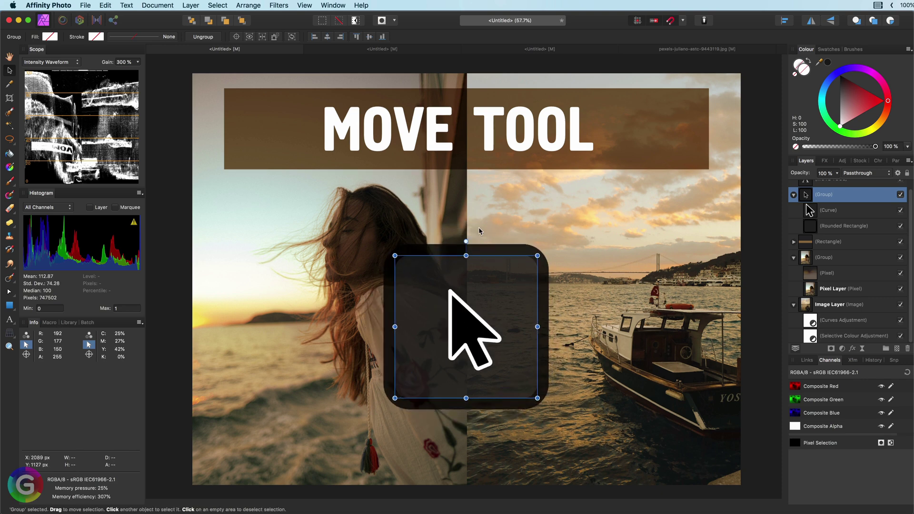
Add the MOVE TOOL text to the cursor icon group selection, try rotating both objects together, and undo the rotation.
{"action": "left_click", "coordinate": [449, 151], "text": "shift"}
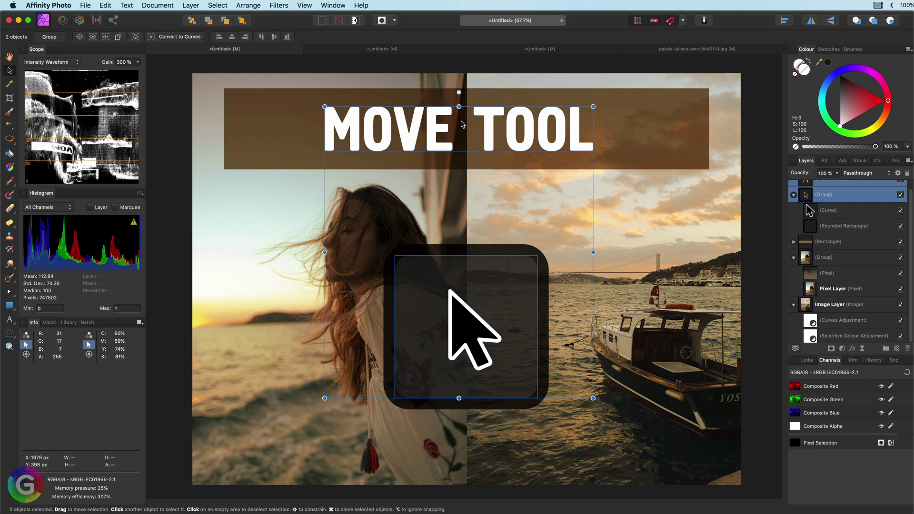
{"action": "left_click_drag", "start_coordinate": [458, 92], "coordinate": [526, 107]}
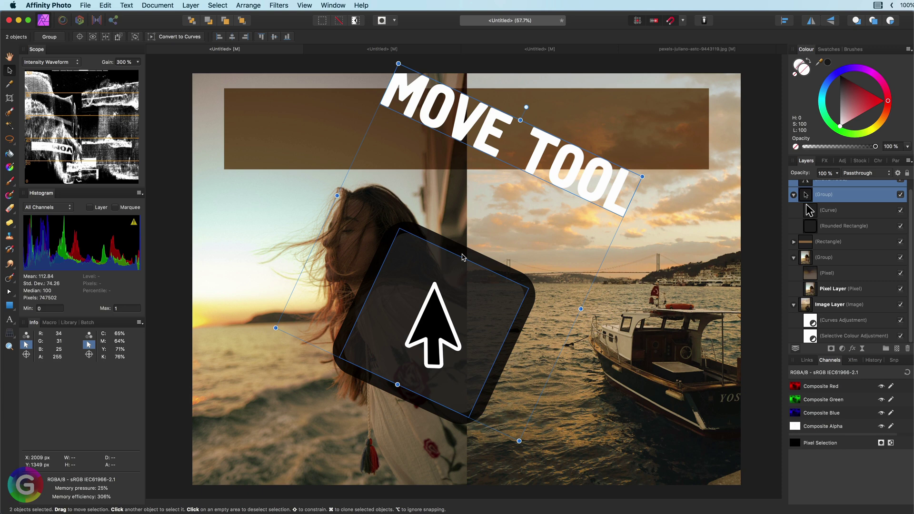
{"action": "key", "text": "super+z"}
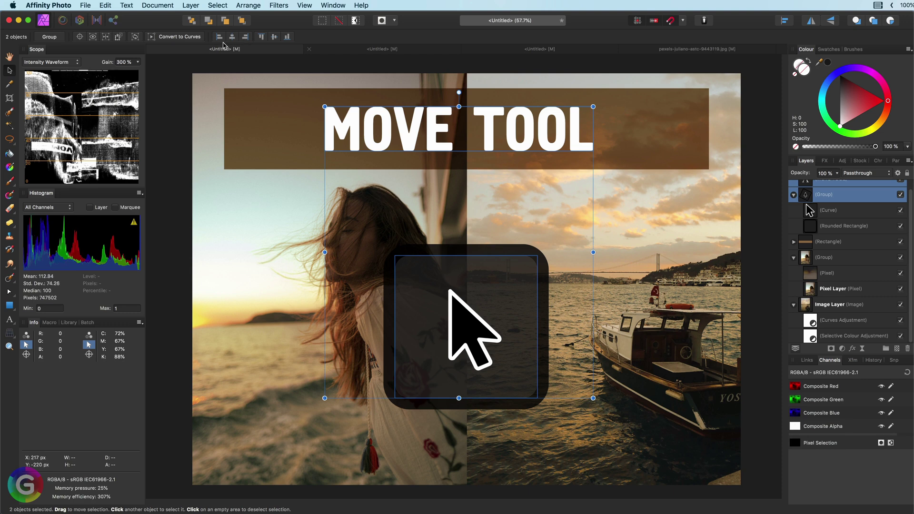
Turn on transforming objects separately, try rotating the text and the icon group each about its own centre, and undo it.
{"action": "left_click", "coordinate": [119, 40]}
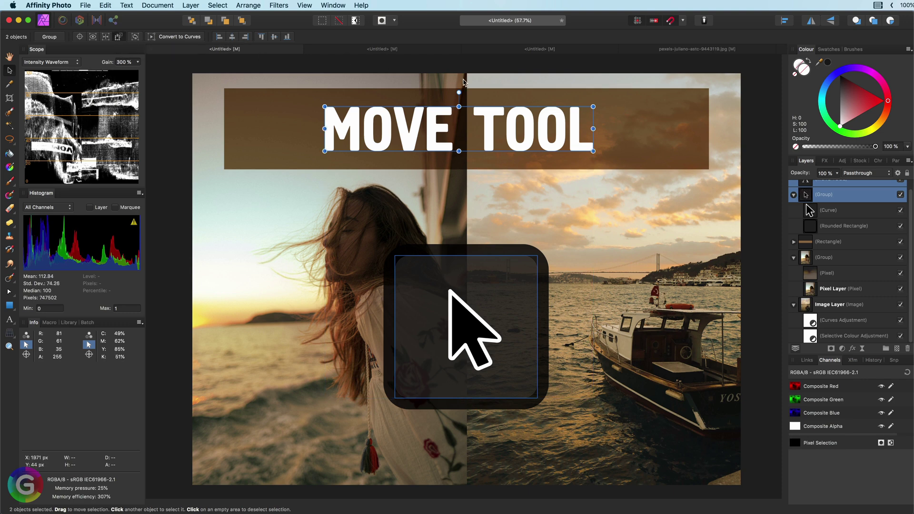
{"action": "left_click_drag", "start_coordinate": [460, 92], "coordinate": [434, 101]}
{"action": "key", "text": "super+z"}
{"action": "key", "text": "super+z"}
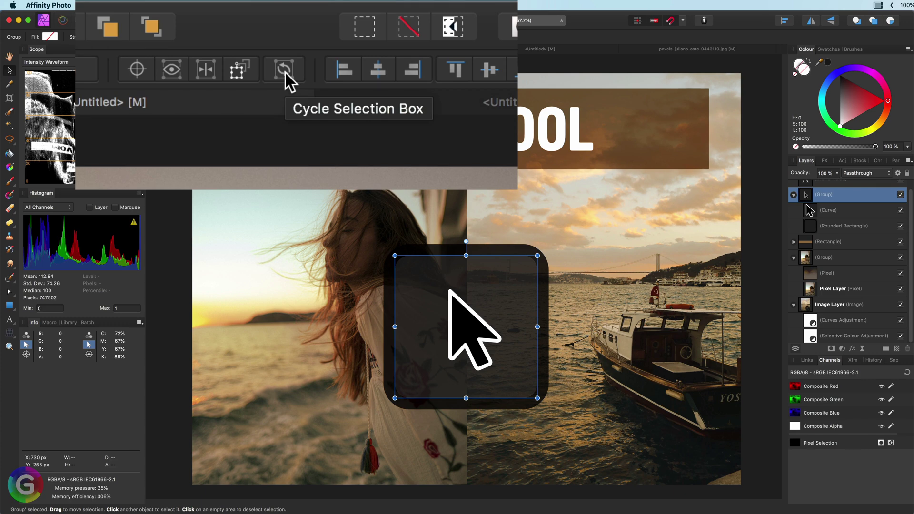
Rotate the cursor icon group clockwise on the canvas and cycle its selection box to an upright bounding box.
{"action": "left_click", "coordinate": [293, 40]}
{"action": "left_click", "coordinate": [292, 40]}
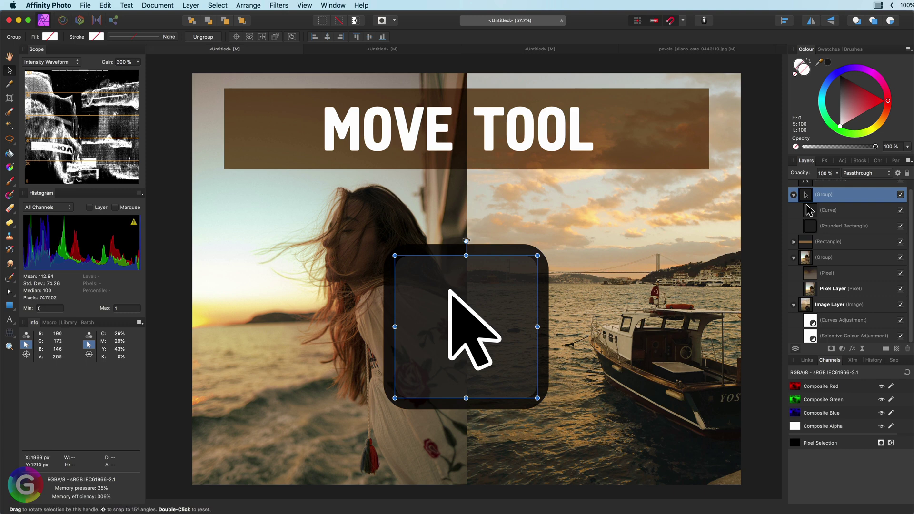
{"action": "left_click_drag", "start_coordinate": [466, 240], "coordinate": [531, 252]}
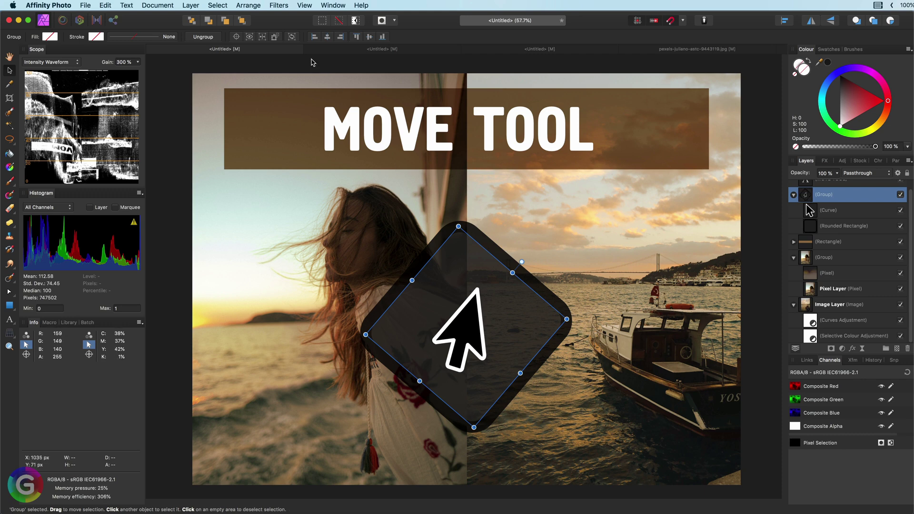
{"action": "left_click", "coordinate": [292, 37]}
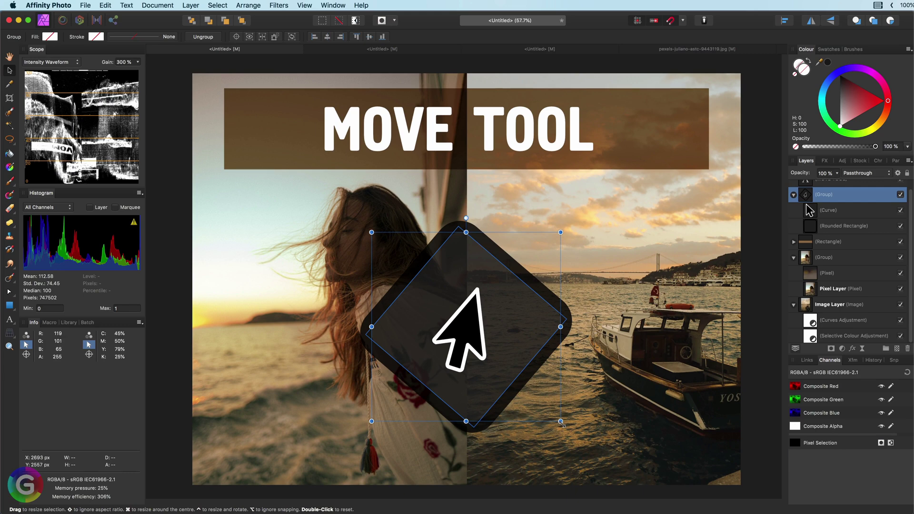
Try shrinking and rotating the tilted cursor icon group with the upright selection box, cycle the box again, and undo the transforms.
{"action": "left_click_drag", "start_coordinate": [561, 421], "coordinate": [492, 349]}
{"action": "left_click_drag", "start_coordinate": [431, 218], "coordinate": [554, 301]}
{"action": "left_click", "coordinate": [291, 37]}
{"action": "key", "text": "ctrl+z"}
{"action": "key", "text": "ctrl+z"}
Try further handle transforms on the cursor icon group, undo them, and cycle the selection box back to the group's own square outline.
{"action": "left_click_drag", "start_coordinate": [476, 214], "coordinate": [523, 227]}
{"action": "left_click_drag", "start_coordinate": [408, 318], "coordinate": [414, 269]}
{"action": "key", "text": "ctrl+z"}
{"action": "key", "text": "ctrl+z"}
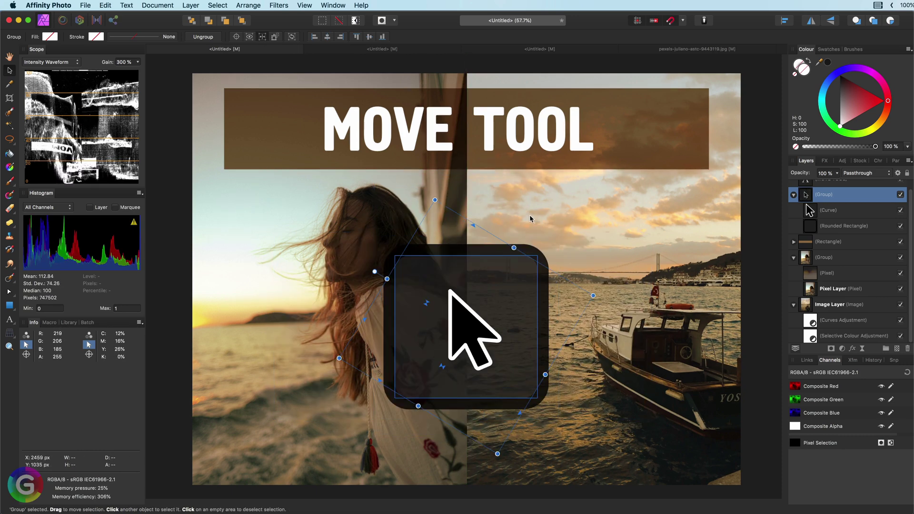
{"action": "left_click", "coordinate": [292, 36]}
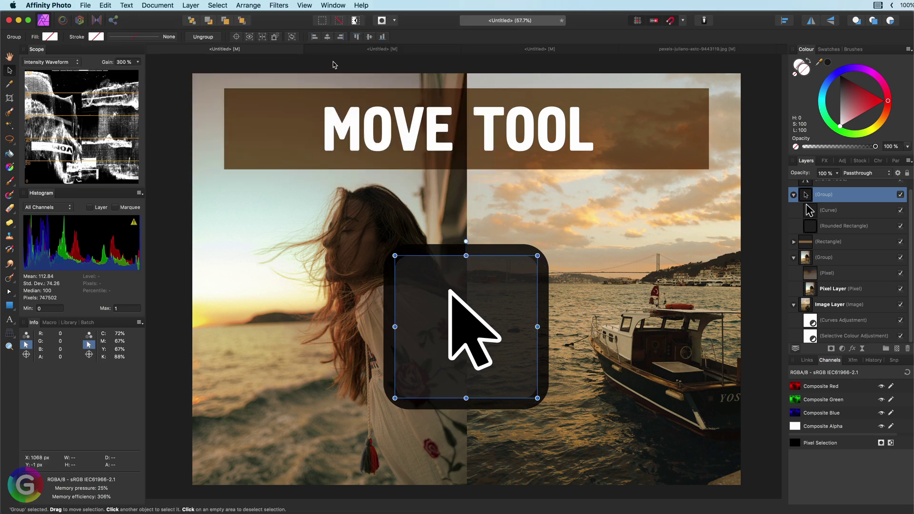
Align the cursor icon group to the canvas's left edge, its right edge, and finally its horizontal centre.
{"action": "left_click", "coordinate": [315, 38]}
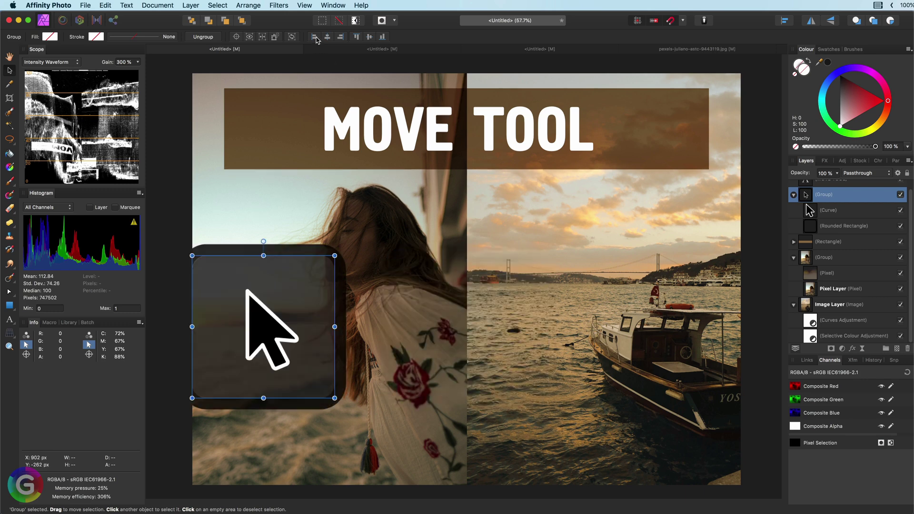
{"action": "left_click", "coordinate": [340, 37]}
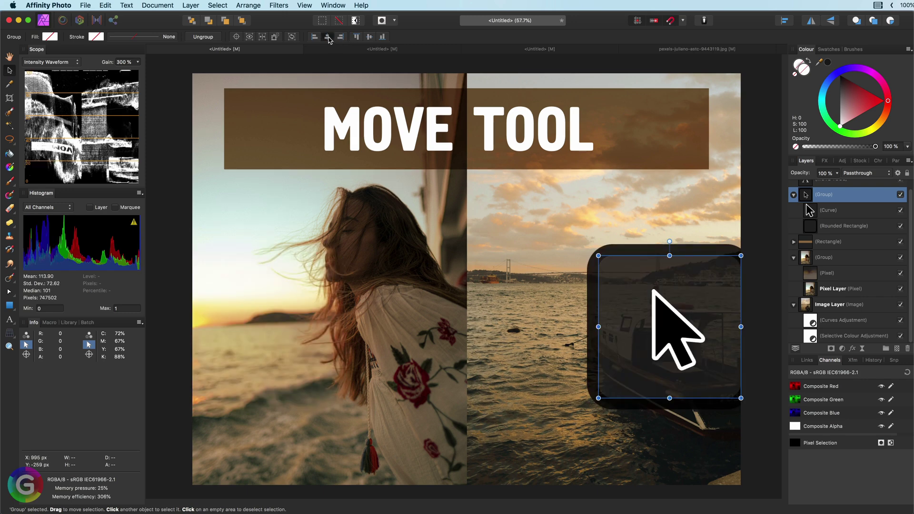
{"action": "left_click", "coordinate": [327, 37]}
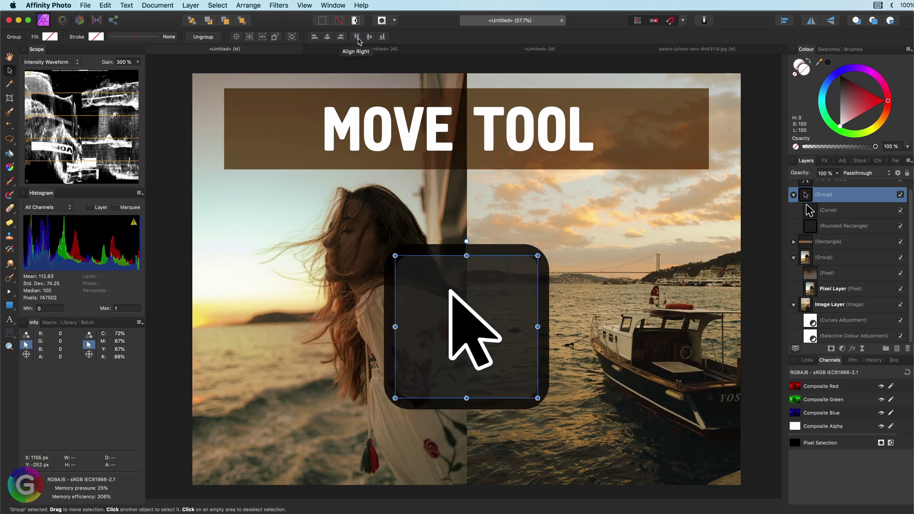
Add the MOVE TOOL text to the selection and try aligning it with the icon group left, centred horizontally and right.
{"action": "left_click", "coordinate": [485, 146], "text": "shift"}
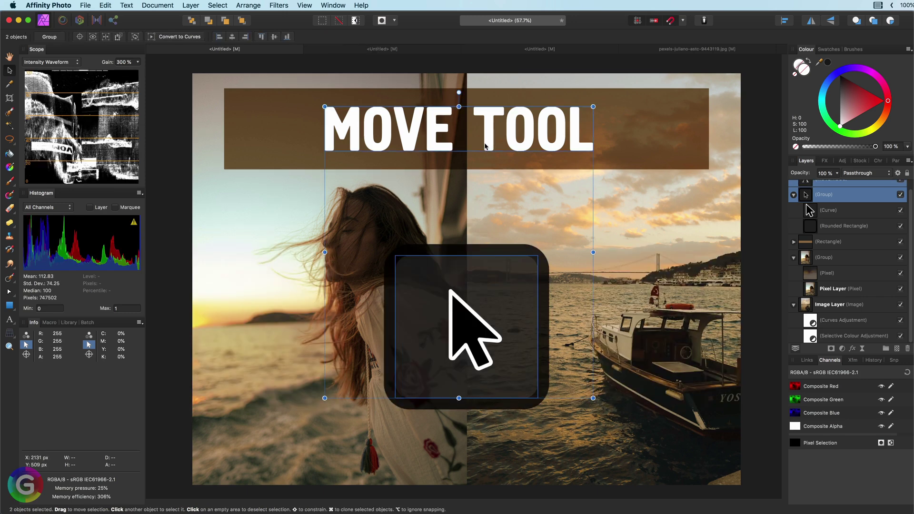
{"action": "left_click", "coordinate": [220, 40]}
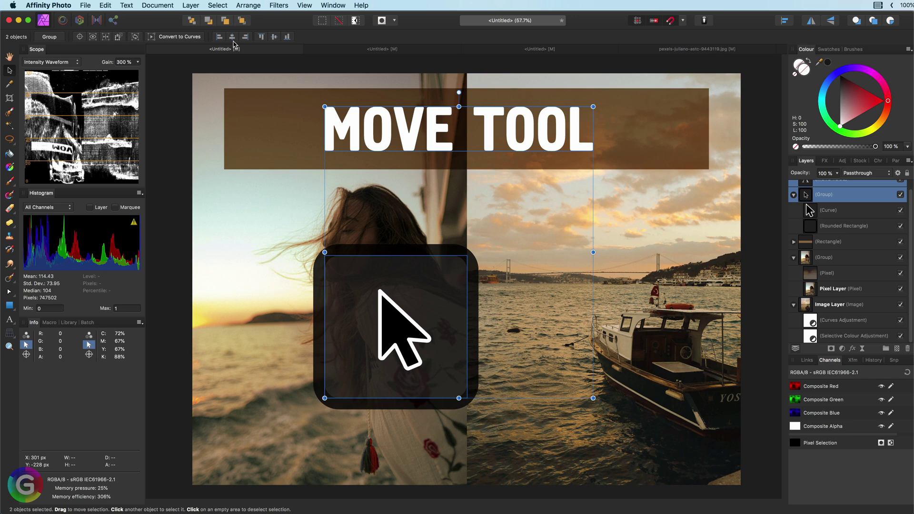
{"action": "left_click", "coordinate": [233, 37]}
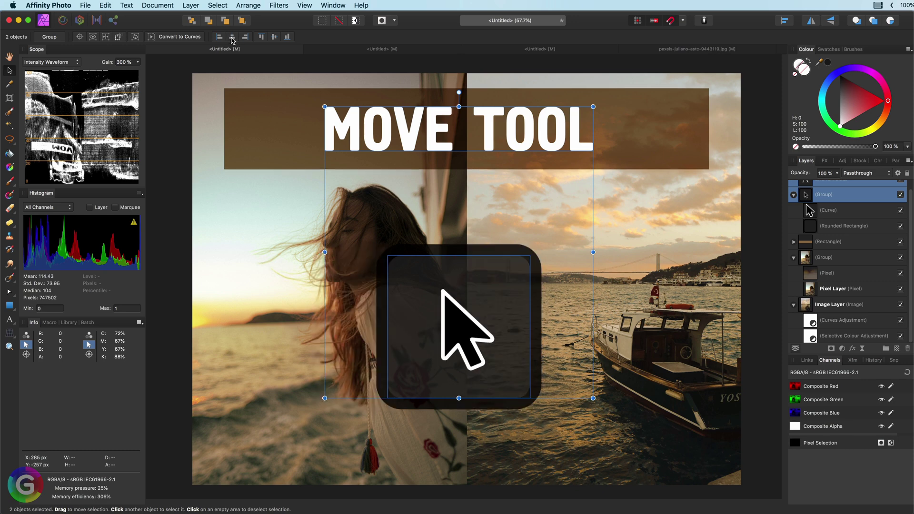
{"action": "left_click", "coordinate": [246, 38]}
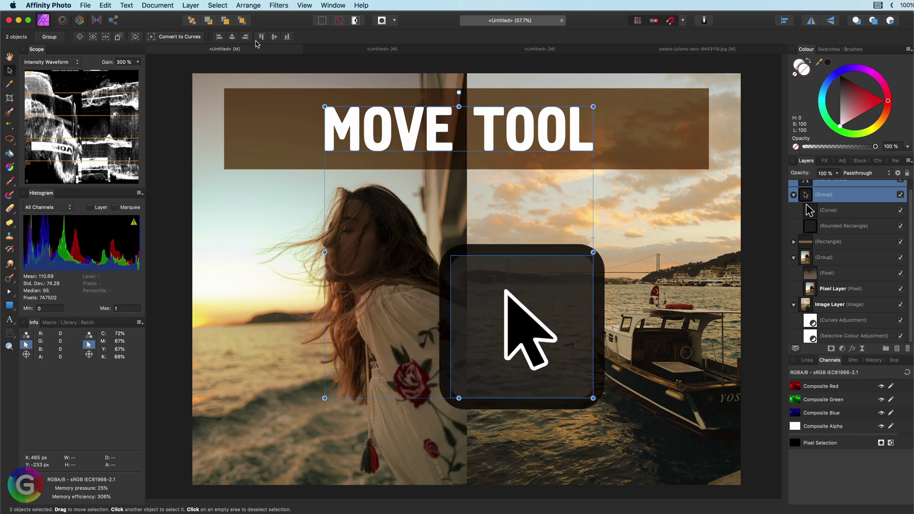
Try aligning the MOVE TOOL text and the icon group by their tops, vertical middles and bottoms.
{"action": "left_click", "coordinate": [261, 38]}
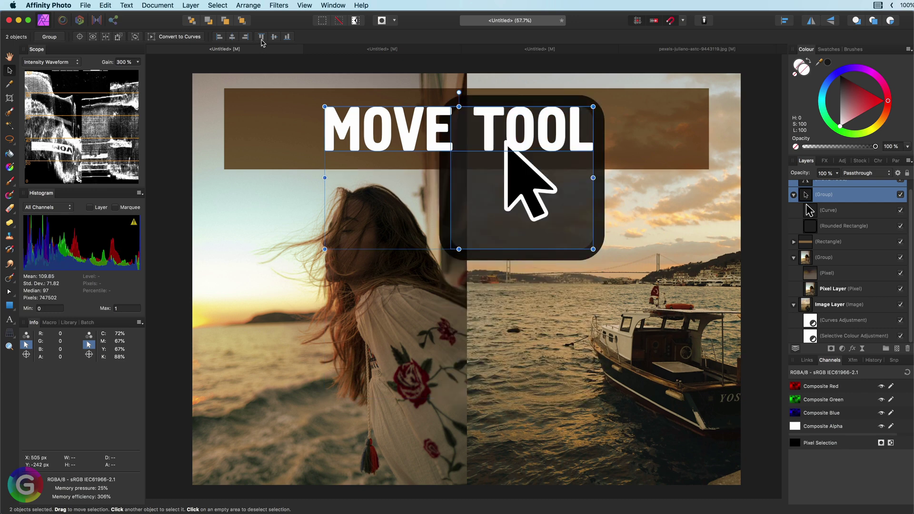
{"action": "left_click", "coordinate": [274, 38]}
{"action": "left_click", "coordinate": [287, 41]}
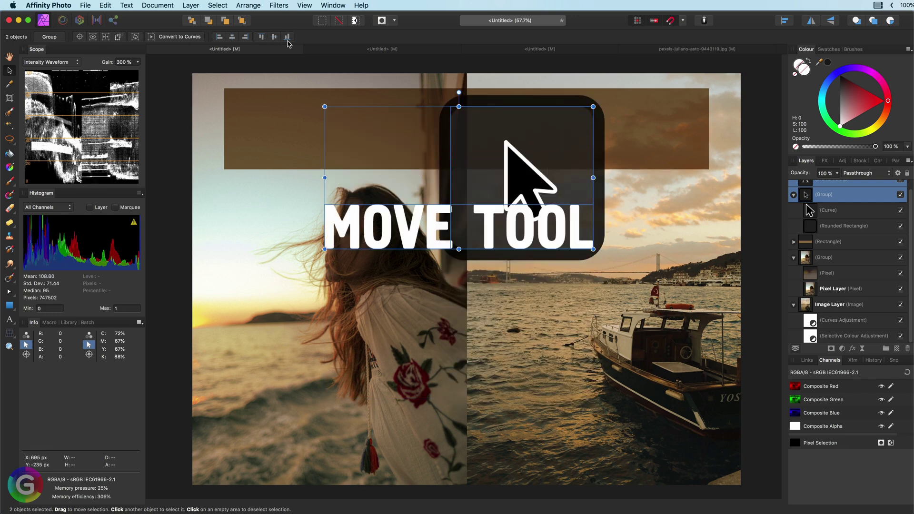
Undo all the alignments made between the MOVE TOOL text and the cursor icon group.
{"action": "key", "text": "super+z"}
{"action": "key", "text": "super+z"}
{"action": "key", "text": "super+z"}
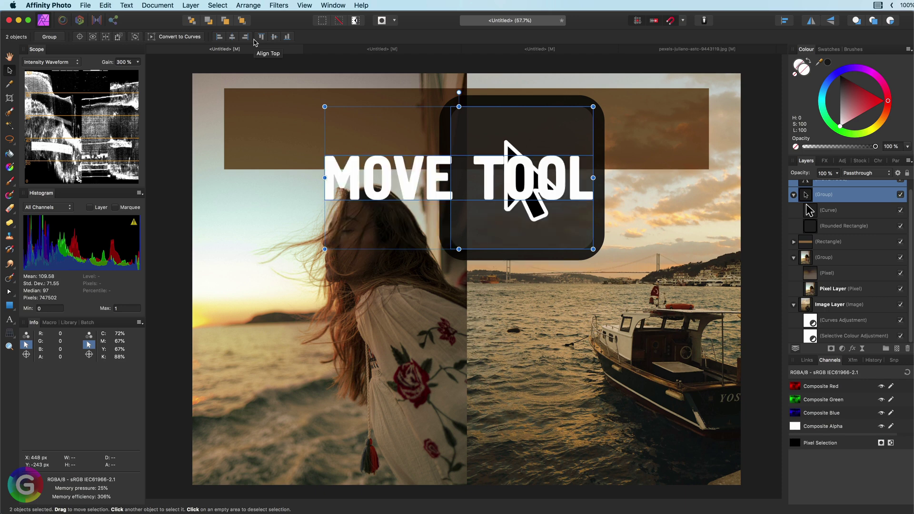
{"action": "key", "text": "super+z"}
{"action": "key", "text": "super+z"}
{"action": "key", "text": "super+z"}
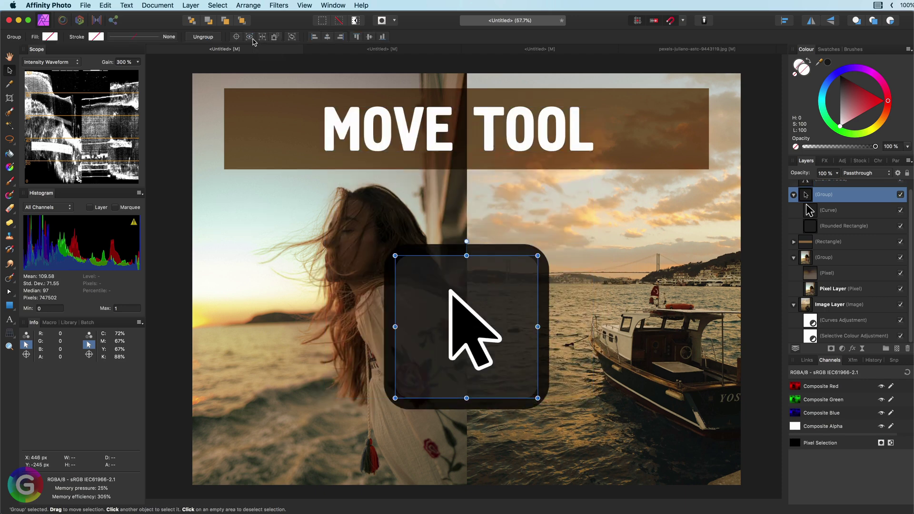
Add the MOVE TOOL text and the brown rectangle to the icon group selection, try aligning all three vertically by their middles, and undo it.
{"action": "left_click", "coordinate": [414, 142], "text": "shift"}
{"action": "left_click", "coordinate": [303, 138], "text": "shift"}
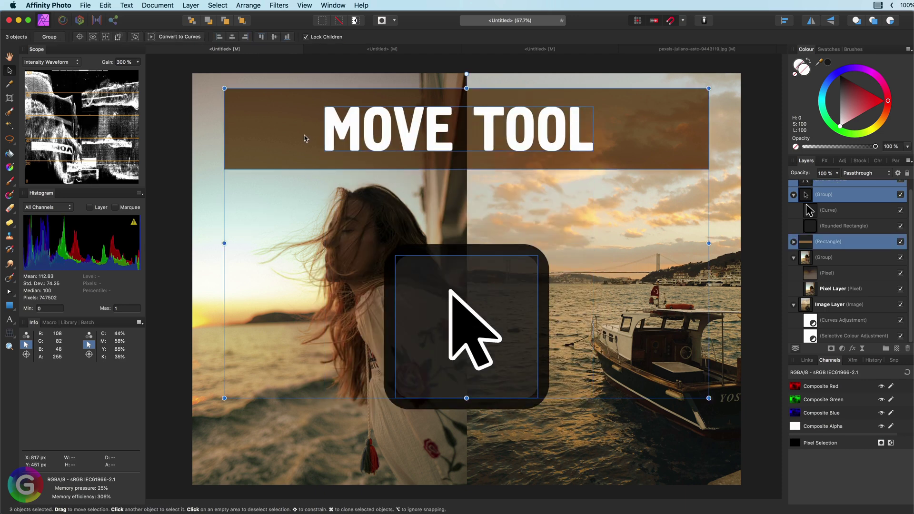
{"action": "left_click", "coordinate": [274, 37]}
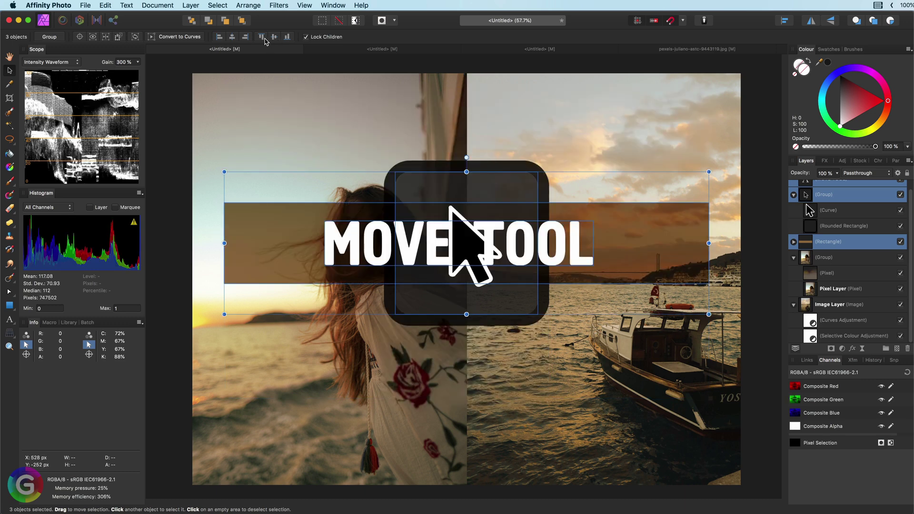
{"action": "key", "text": "super+z"}
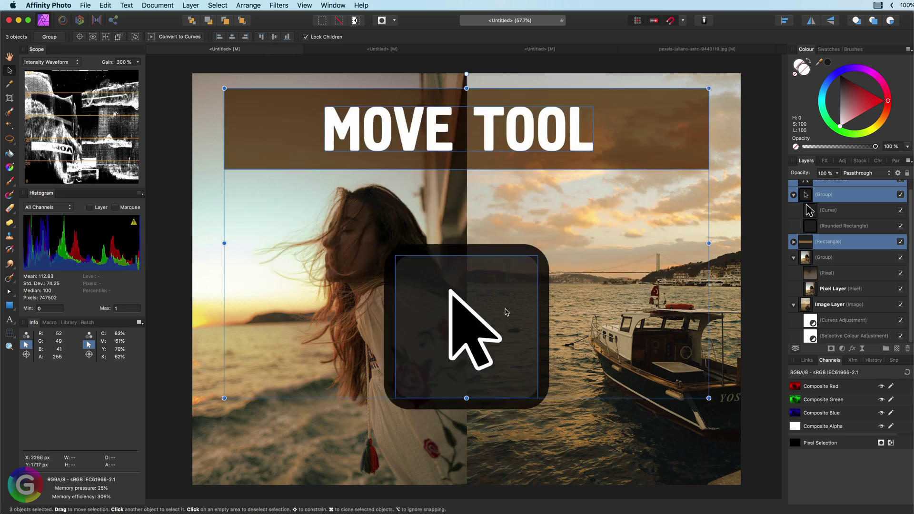